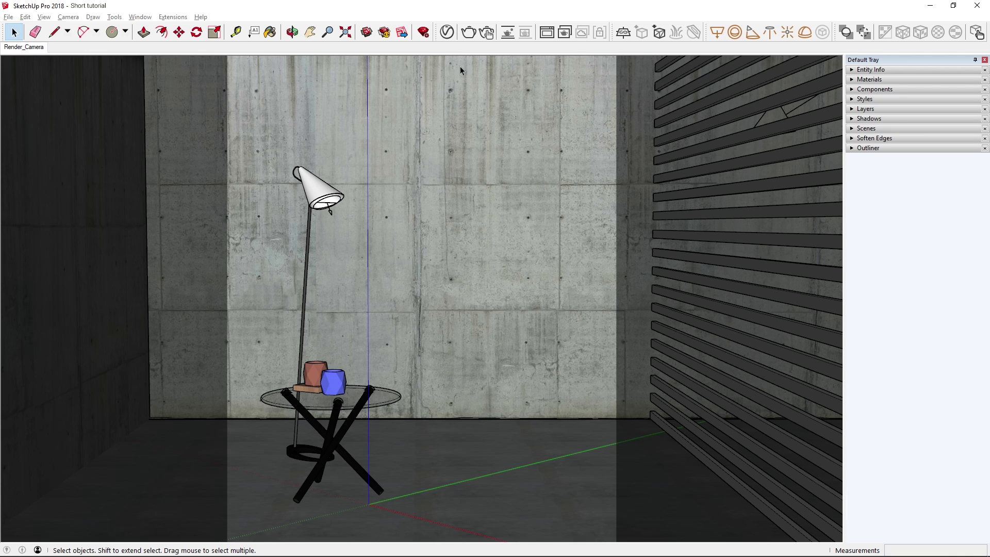
Open the V-Ray Asset Editor and browse Concrete_Flooring_H01_2m, Plastic_Metalic_Black, Red_Cup and the rectangle lights.
left_click(447, 33)
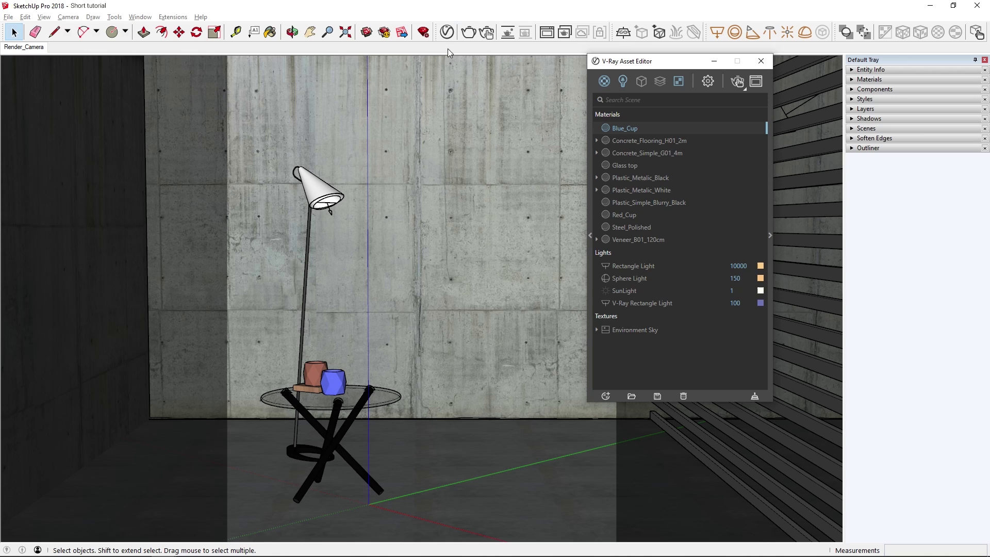
left_click(630, 141)
left_click(636, 177)
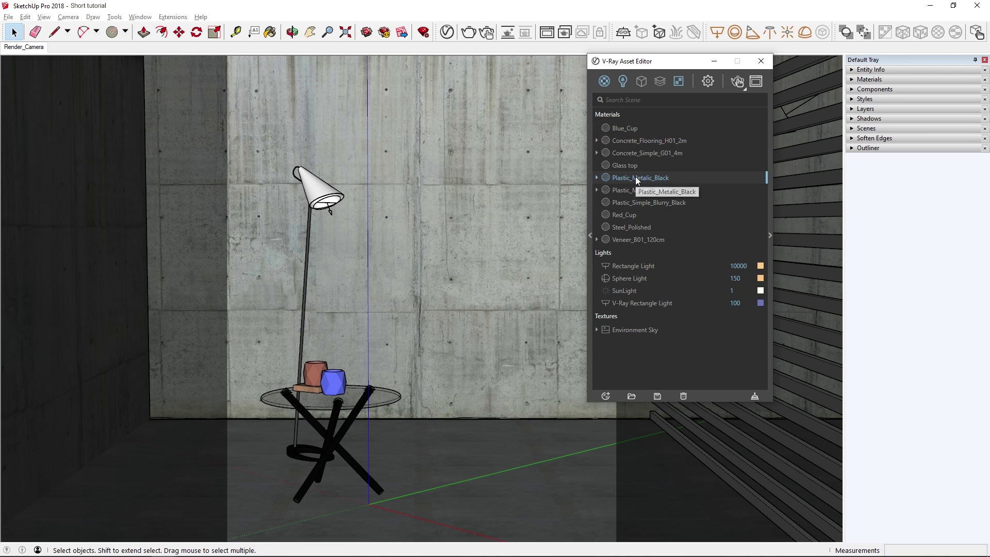
left_click(639, 215)
left_click(654, 270)
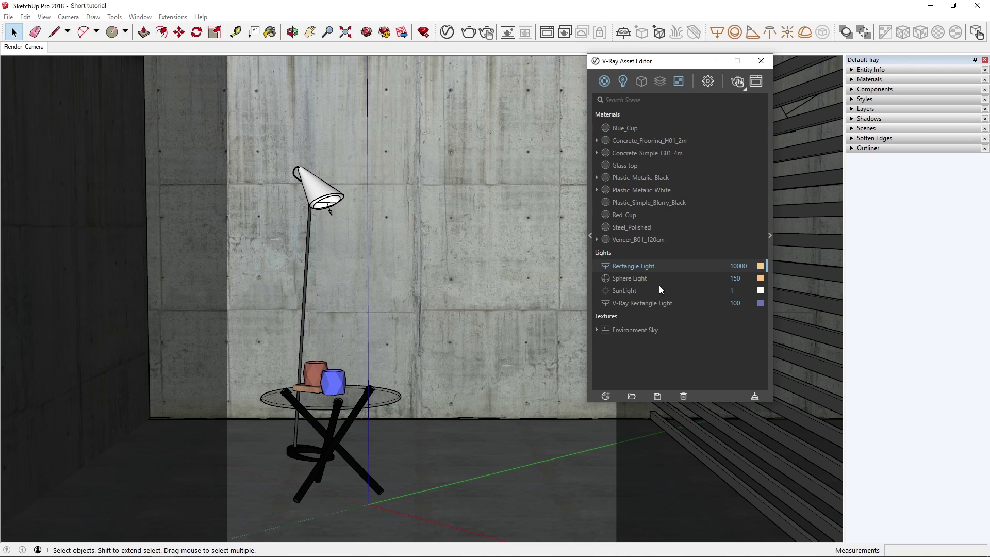
left_click(658, 304)
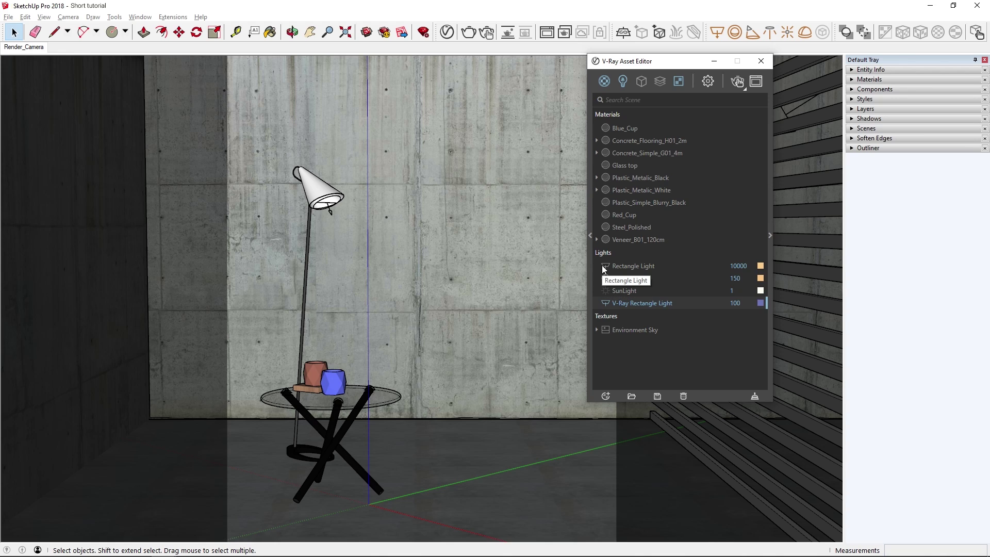
left_click(597, 190)
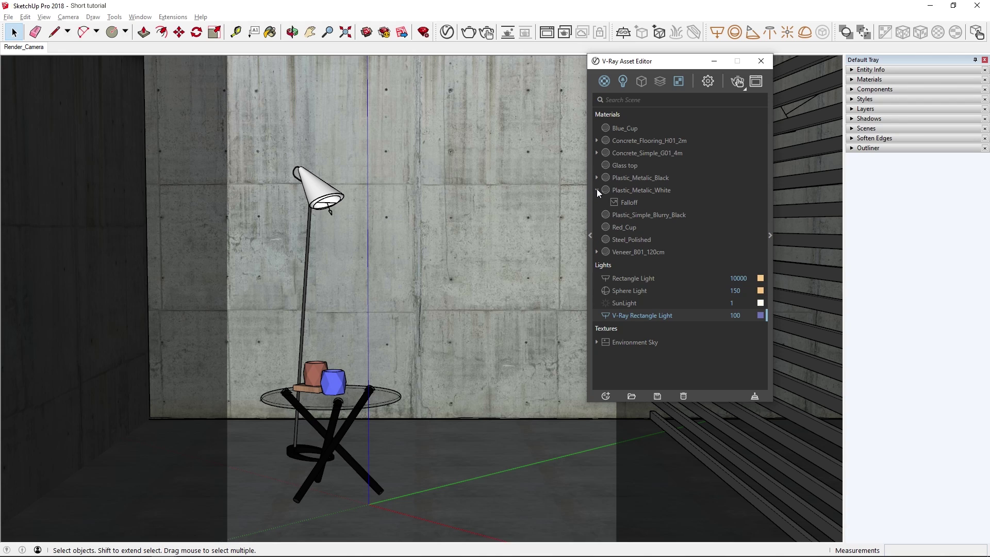
left_click(615, 203)
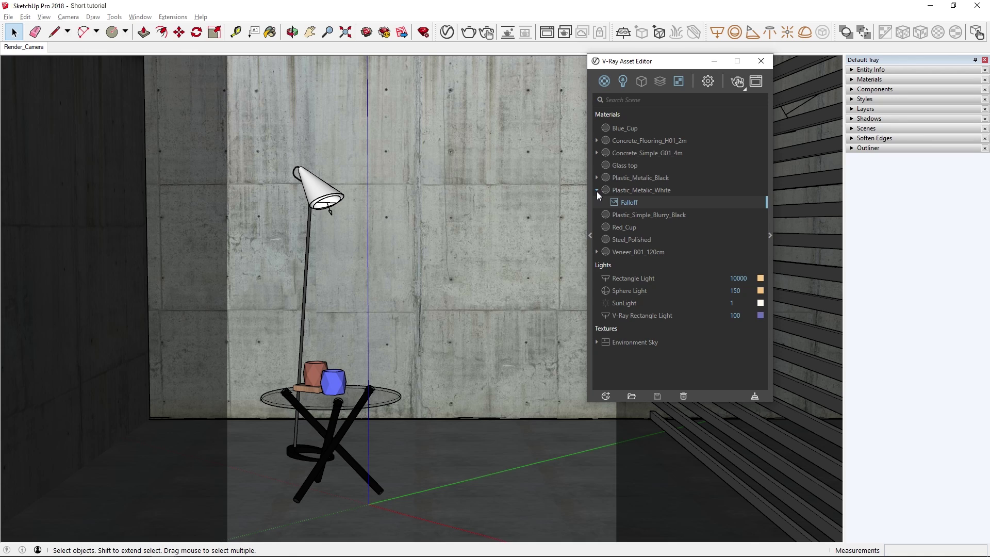
left_click(597, 190)
left_click(597, 239)
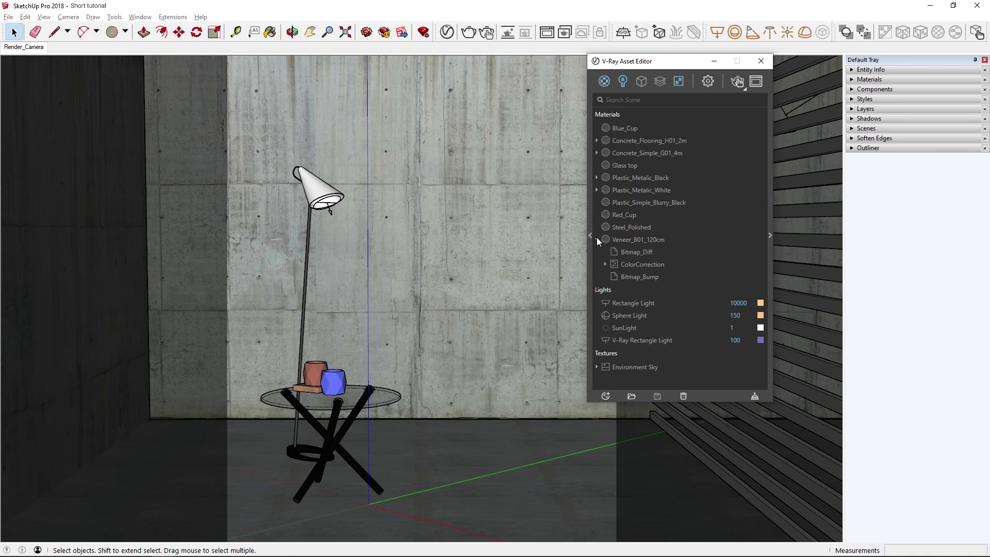
left_click(618, 253)
left_click(606, 264)
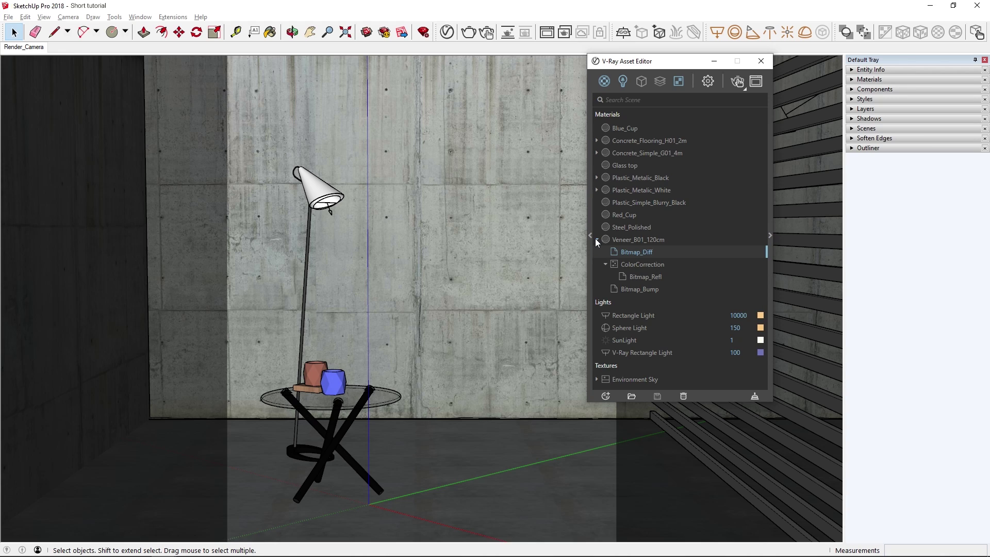
left_click(597, 239)
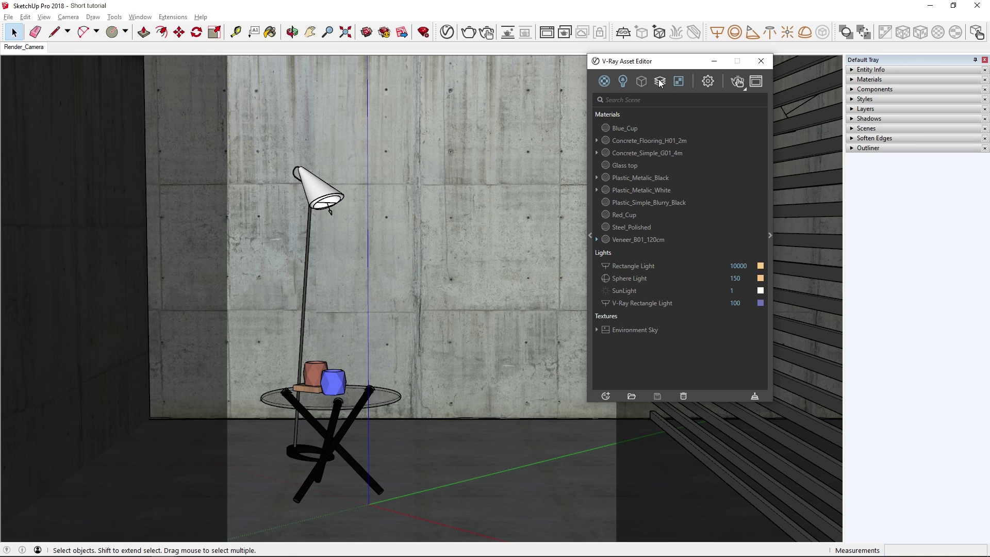
Add Lighting and Reflection render elements from the render element type list.
mouse_move(643, 83)
left_click(665, 82)
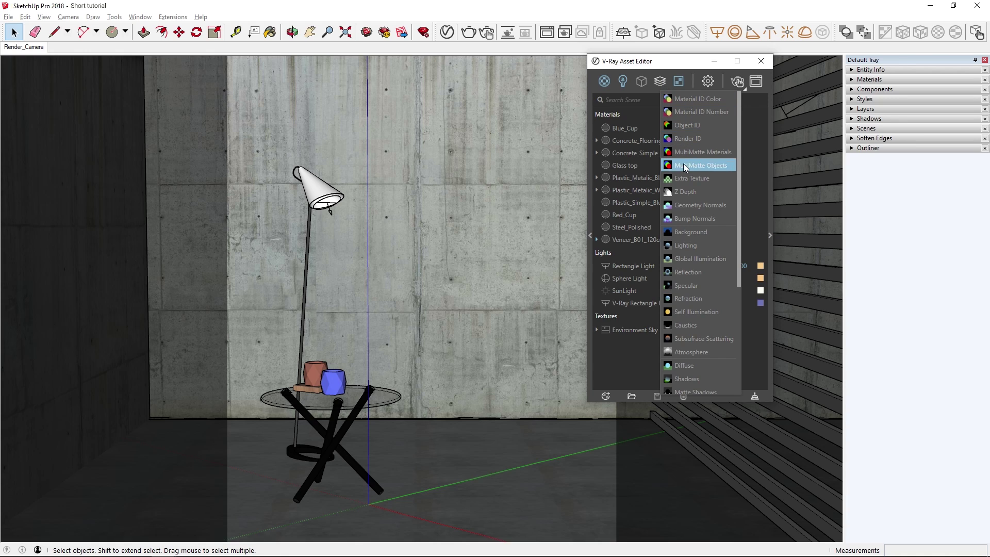
left_click(689, 245)
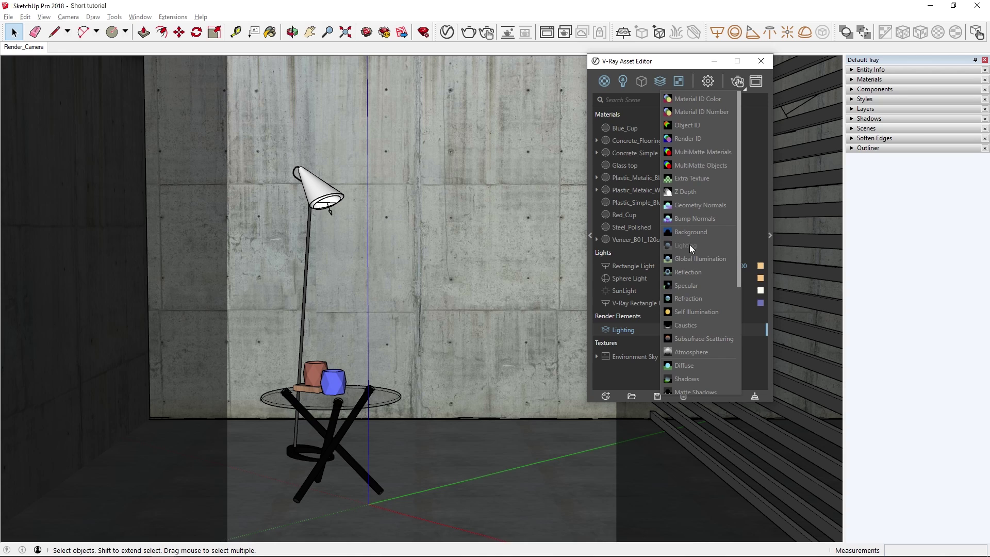
left_click(696, 273)
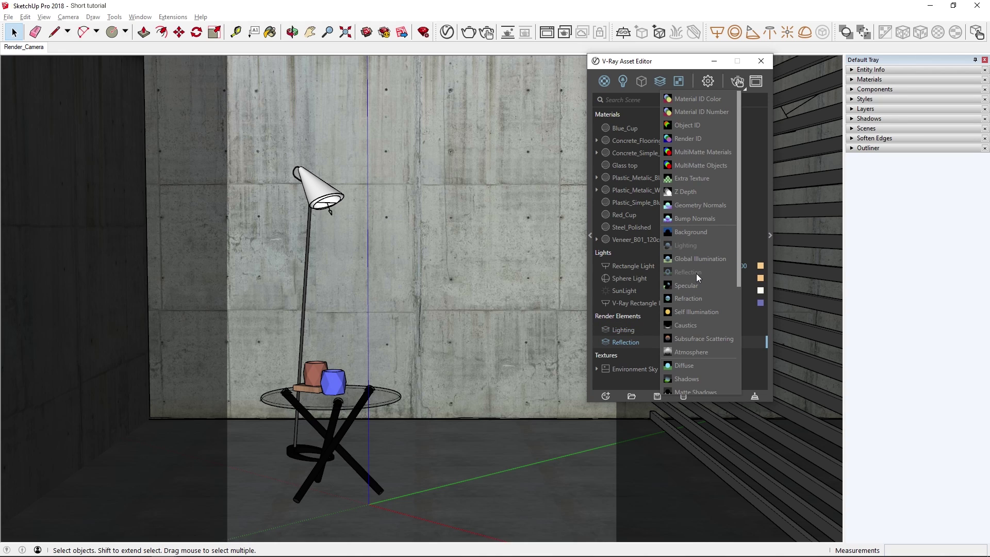
left_click(640, 316)
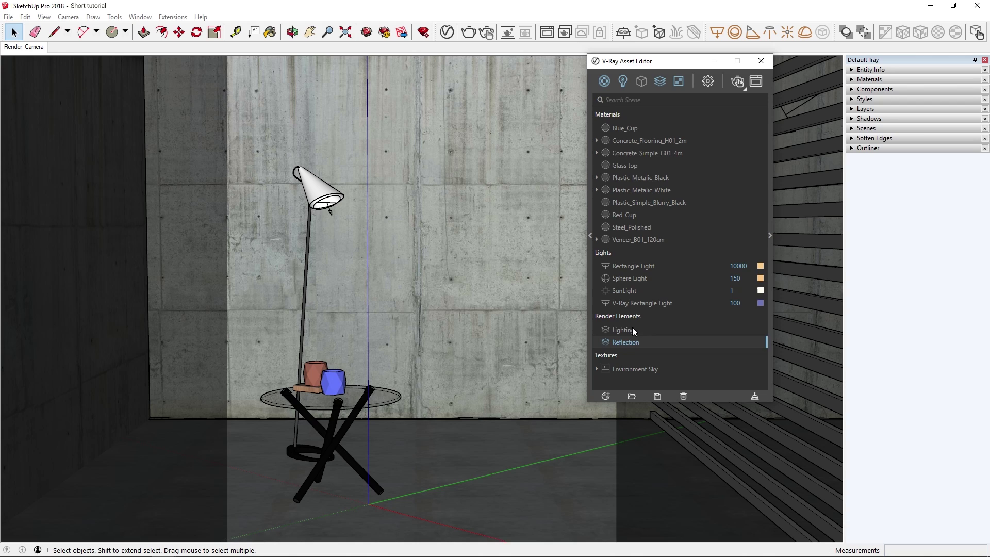
Select the Lighting render element and dismiss its context menu without changes.
left_click(633, 330)
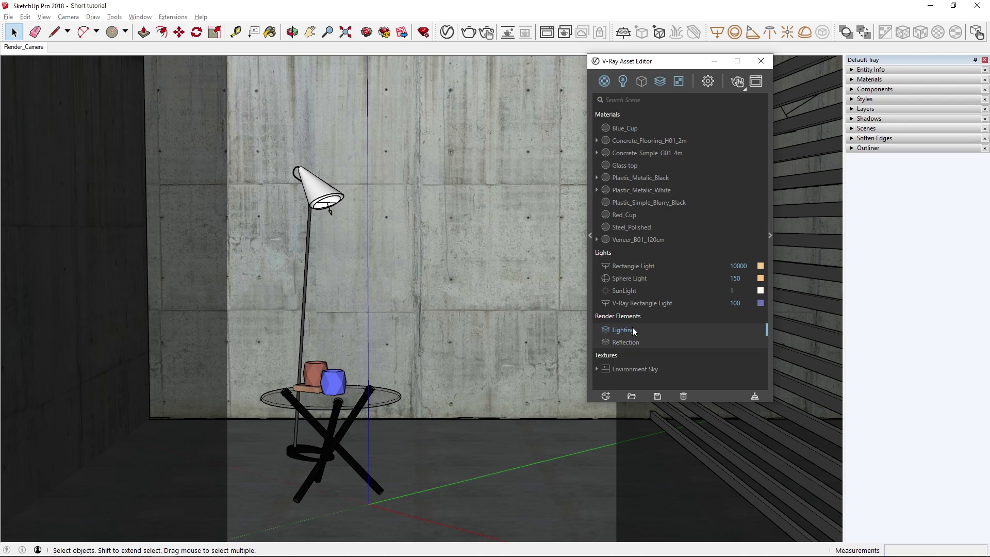
right_click(634, 331)
left_click(615, 317)
left_click(605, 84)
left_click(624, 82)
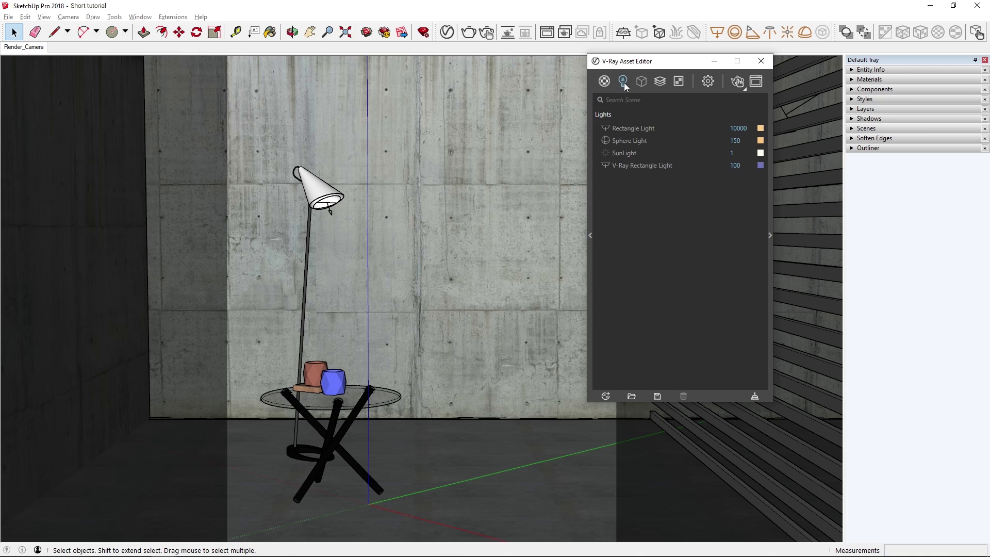
left_click(661, 82)
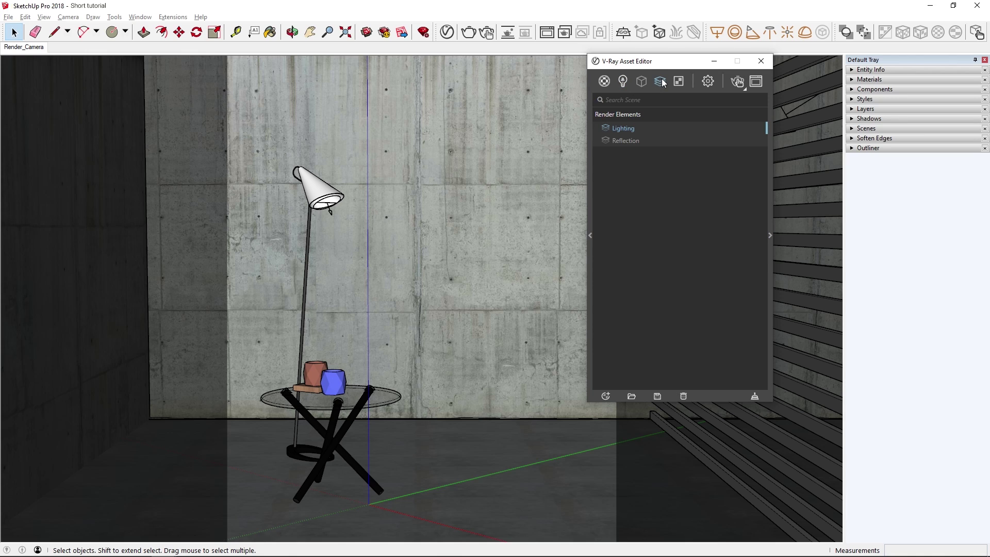
left_click(623, 82)
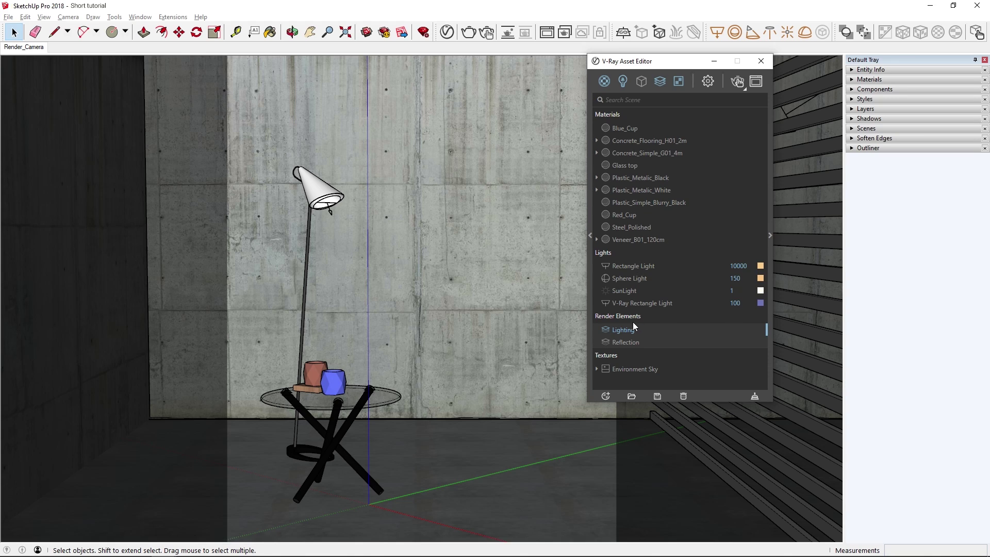
left_click(645, 342)
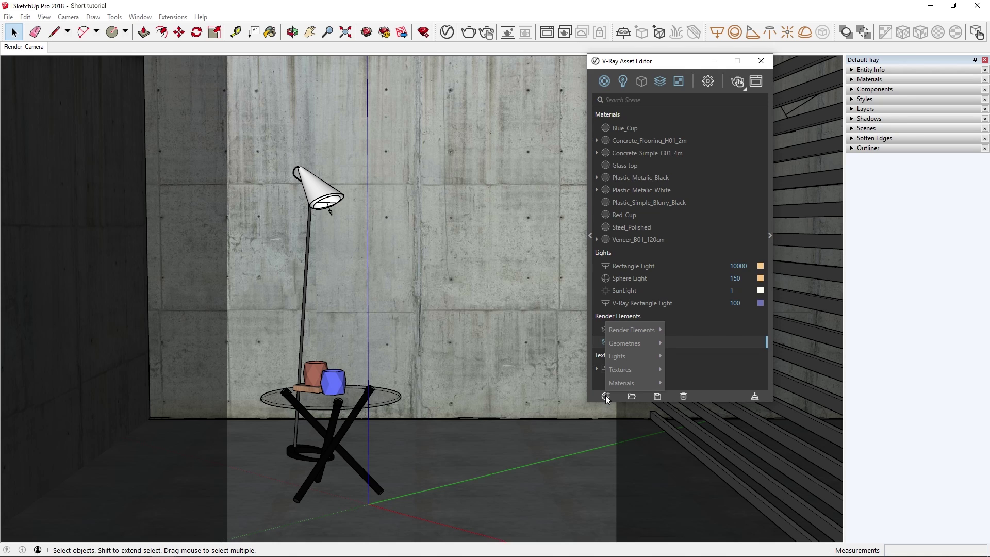
mouse_move(626, 371)
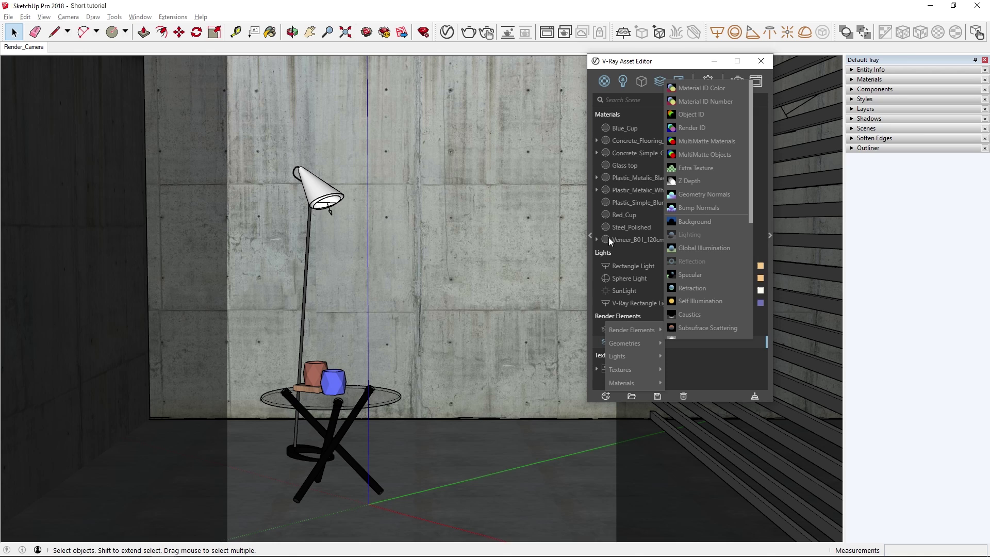
left_click(607, 254)
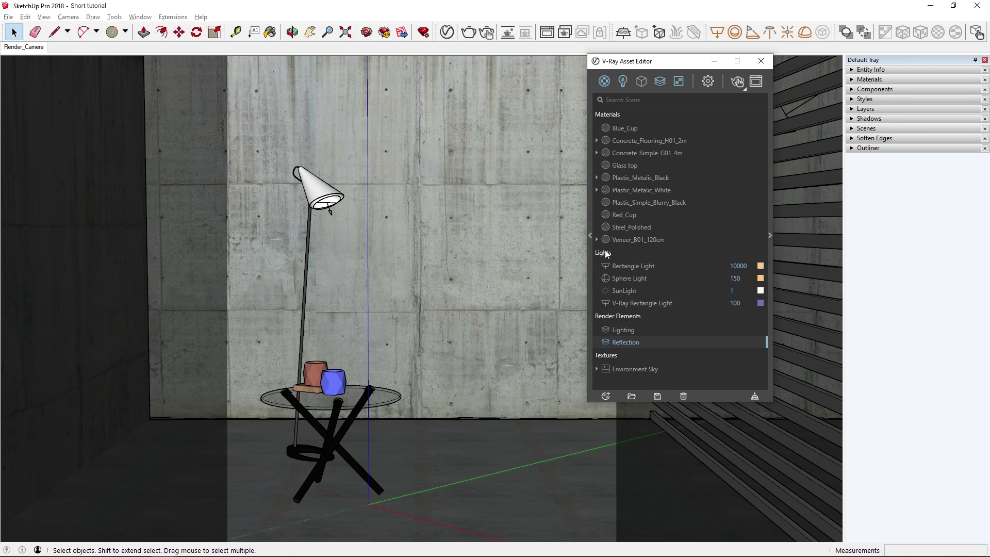
Open the V-Ray material library and browse Bricks, Emissive, Fabric, Liquid, Paper and Stone materials.
left_click(590, 236)
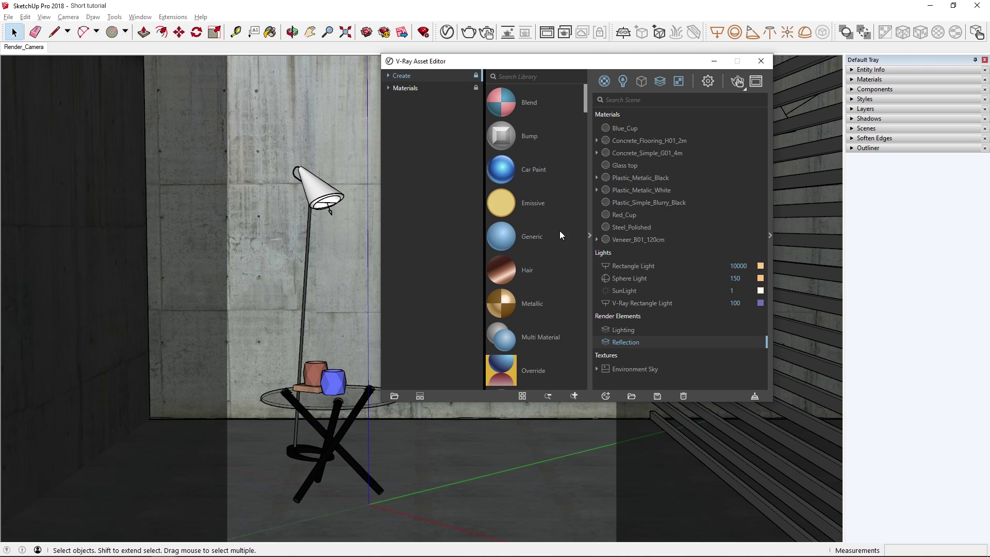
left_click(389, 88)
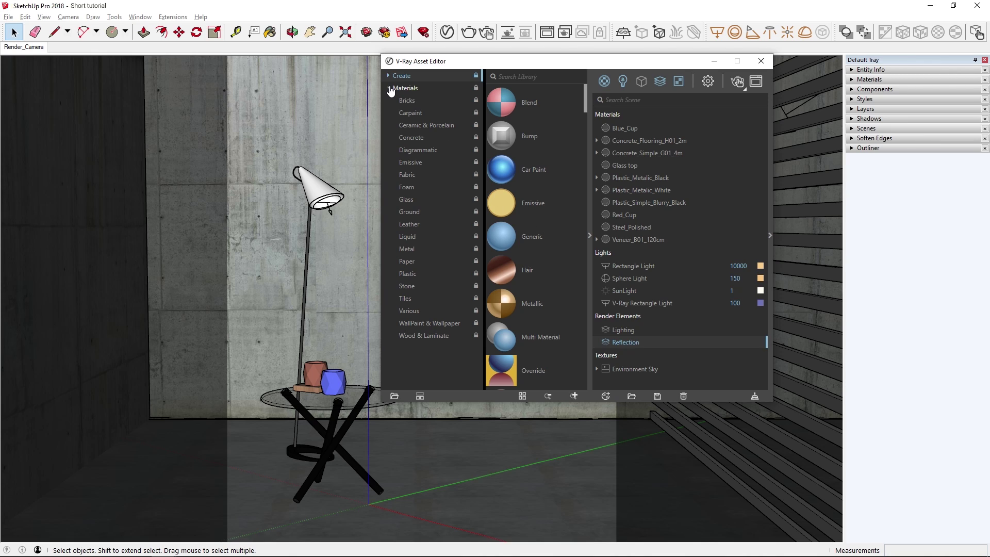
left_click(409, 104)
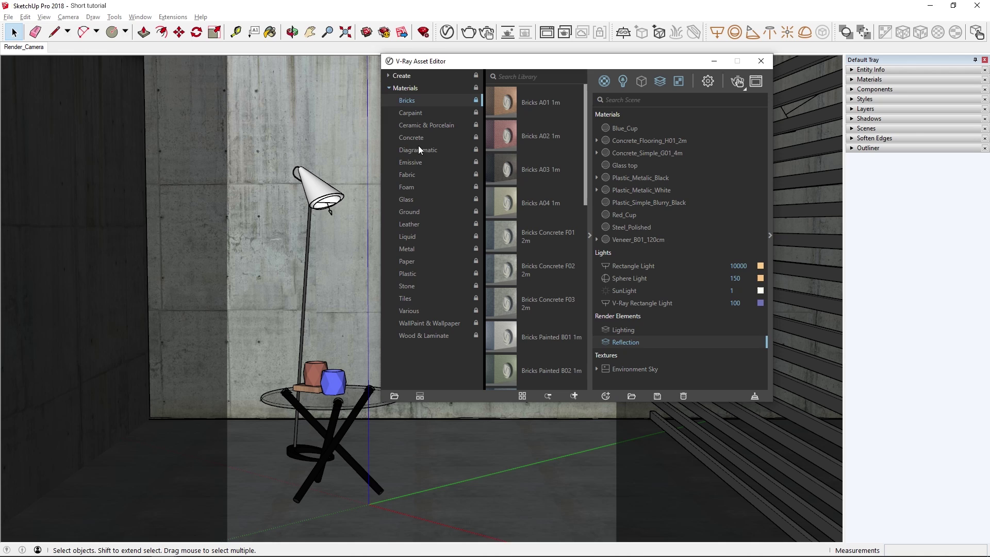
left_click(416, 162)
left_click(412, 177)
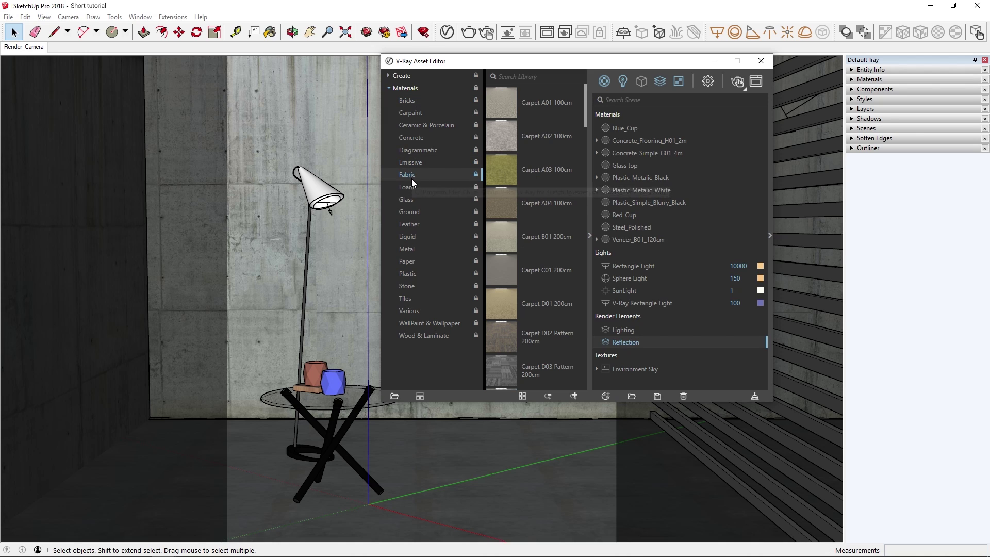
left_click(409, 236)
left_click(413, 262)
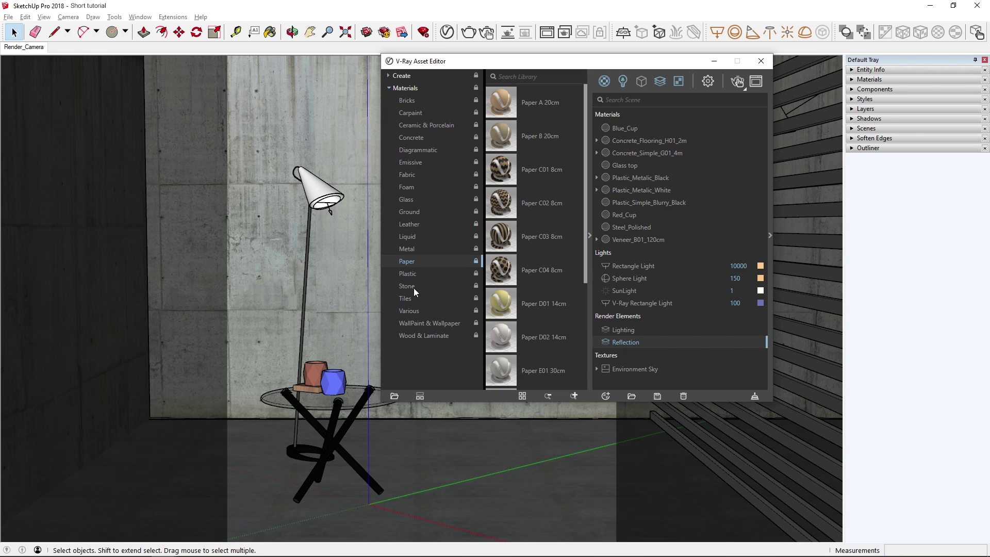
left_click(413, 286)
left_click(390, 89)
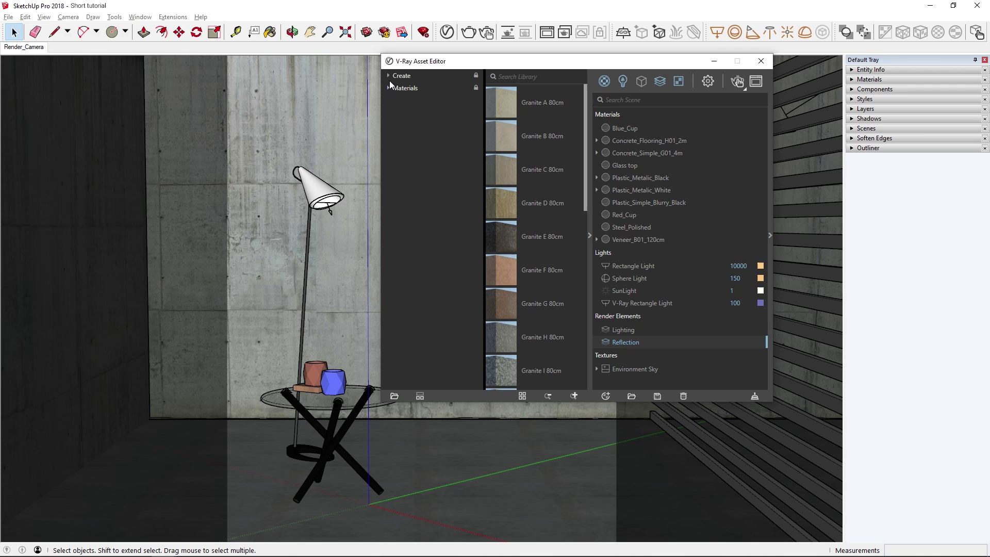
Expand Create and browse the creatable material, light, geometry, render element and texture types.
left_click(389, 75)
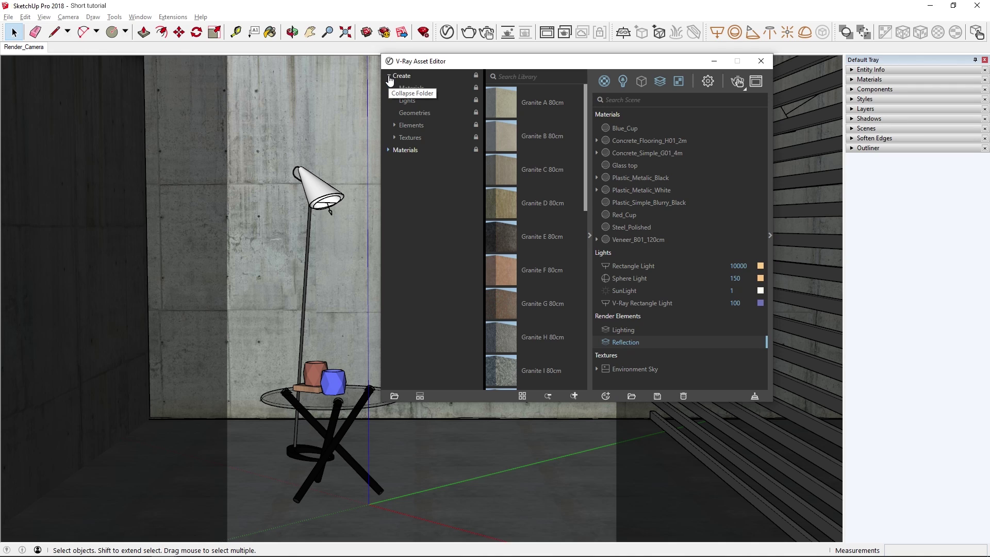
left_click(407, 87)
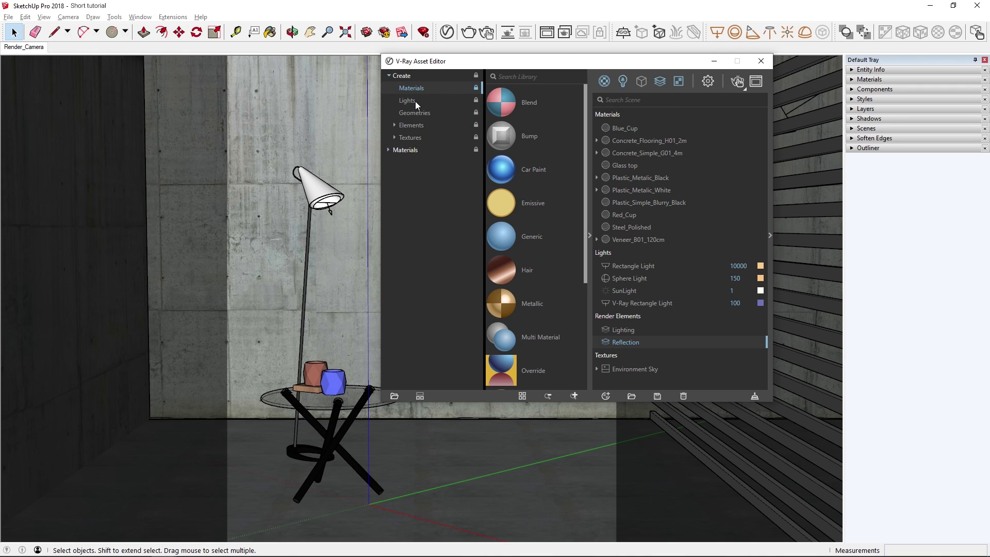
left_click(415, 102)
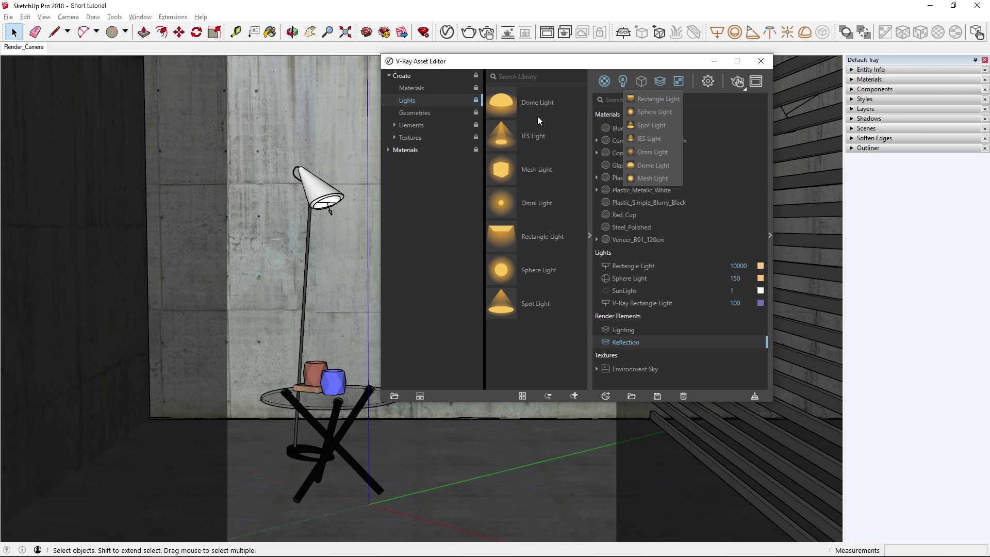
left_click(424, 113)
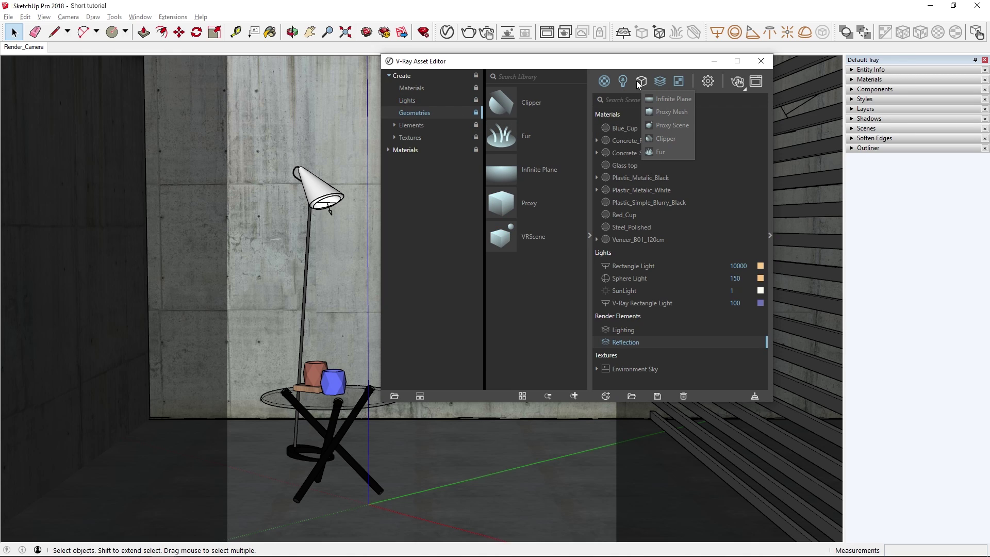
left_click(412, 126)
left_click(416, 137)
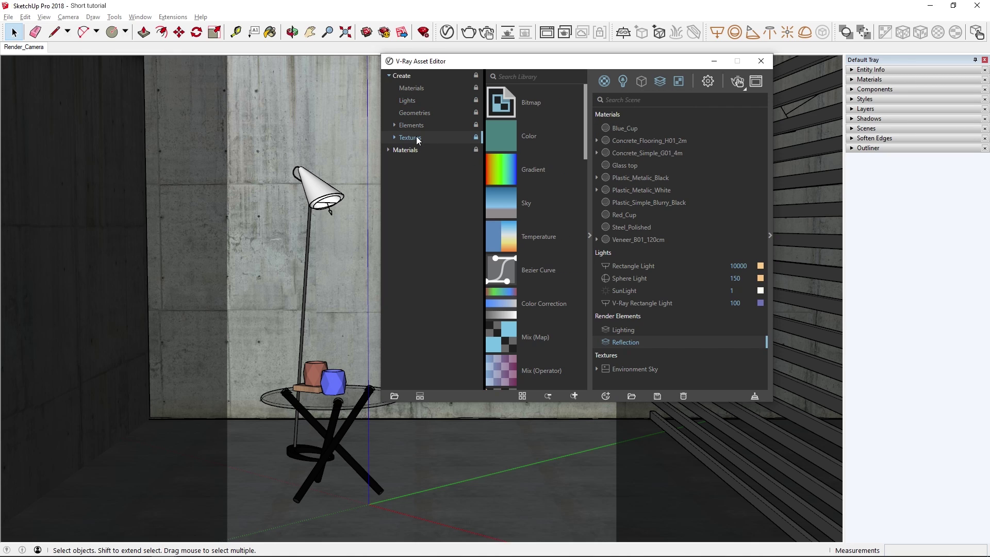
left_click(404, 88)
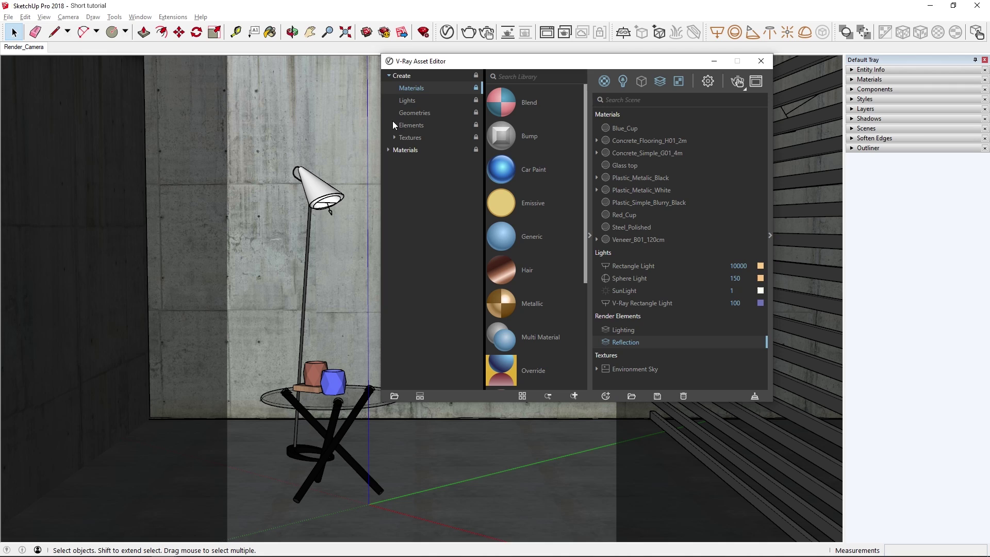
left_click(395, 126)
left_click(416, 139)
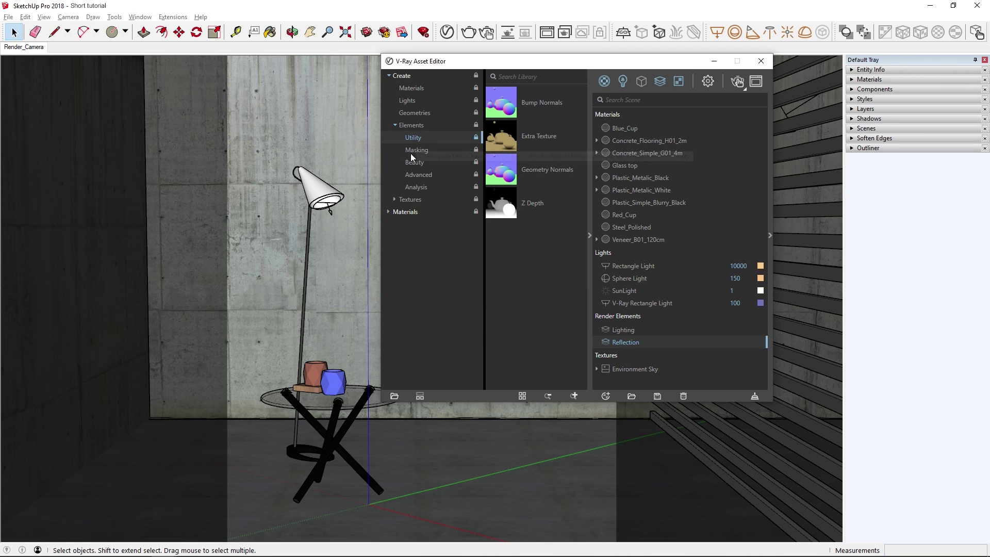
left_click(398, 126)
left_click(407, 75)
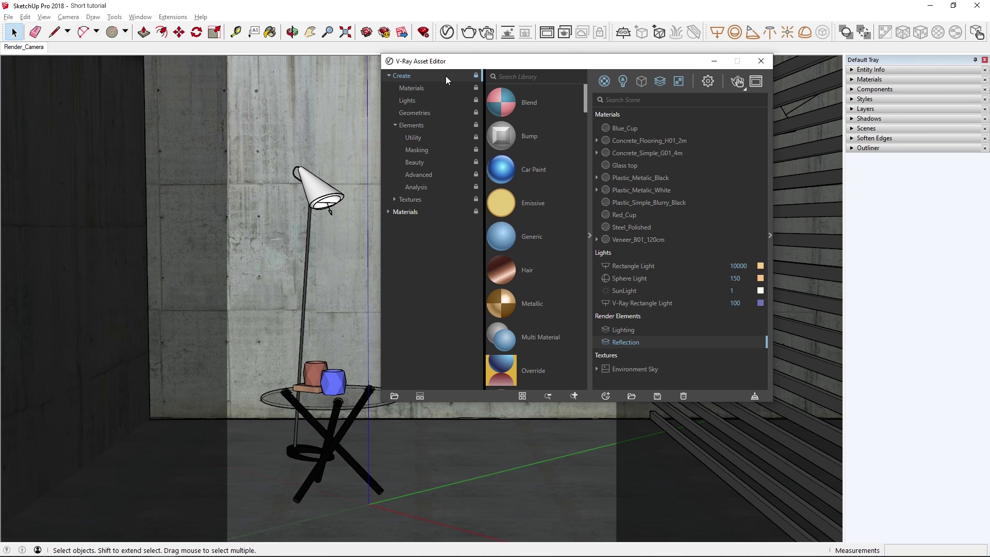
left_click(509, 76)
type("Bezier")
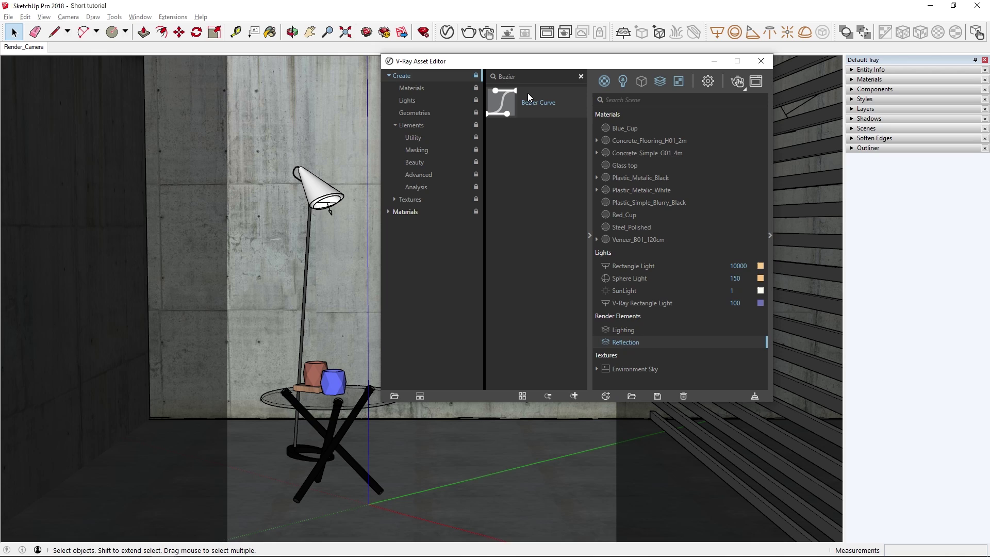
left_click(580, 76)
type("Metallic")
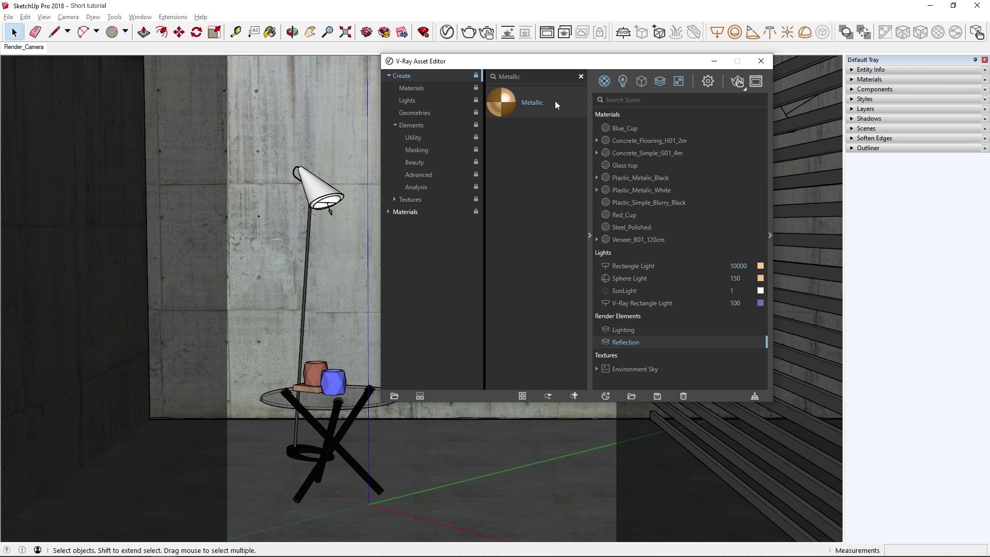
left_click(581, 77)
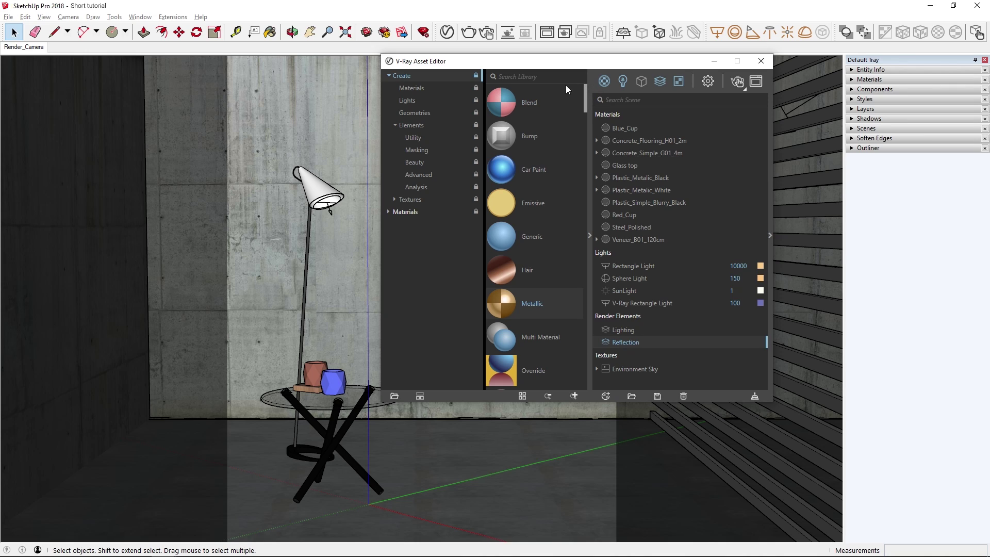
left_click(439, 86)
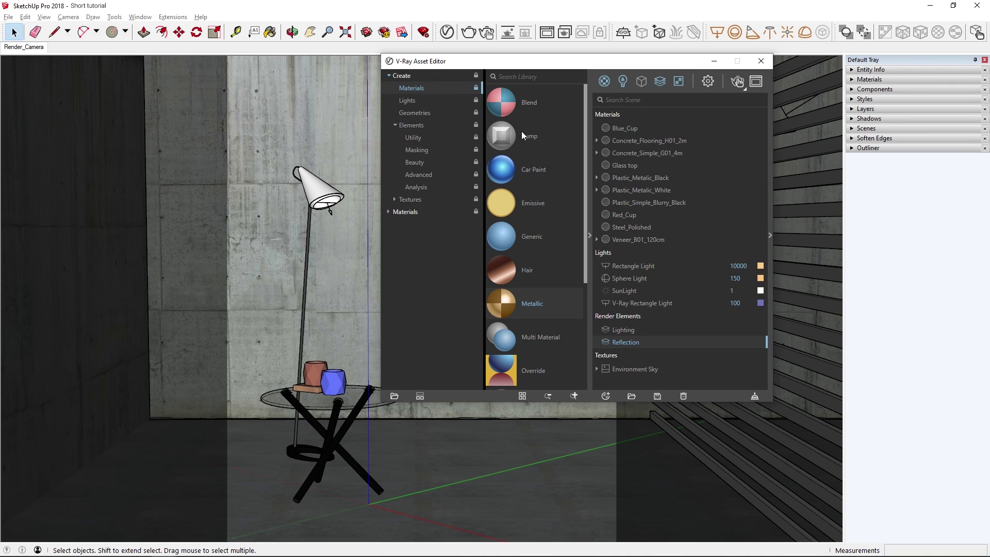
scroll(522, 131, "down", 3)
scroll(522, 139, "down", 2)
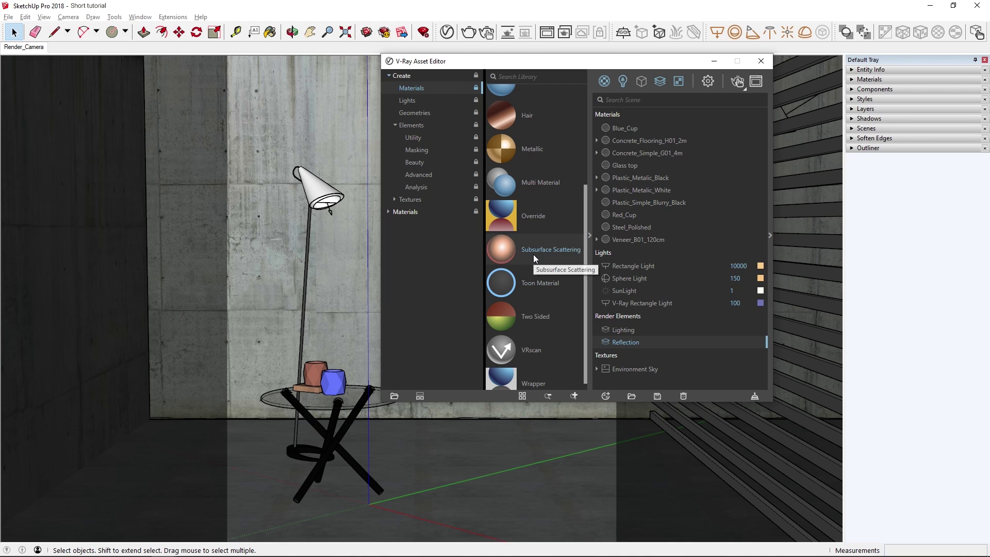
scroll(534, 254, "up", 2)
scroll(534, 255, "up", 3)
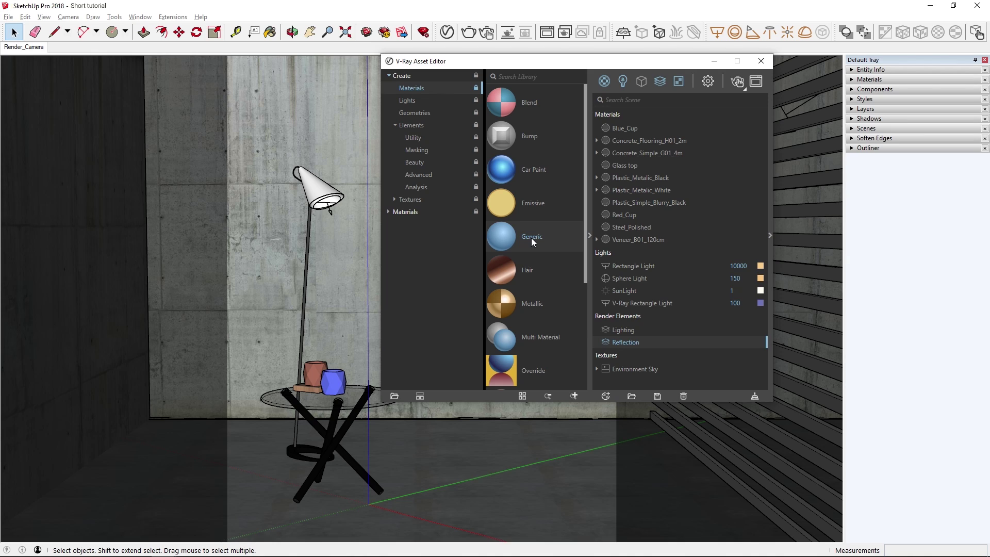
Add a Generic material from the library, rename it 'Blue_Cup_Mtl' and expand its V-Ray BRDF settings.
left_click_drag(531, 237, 734, 169)
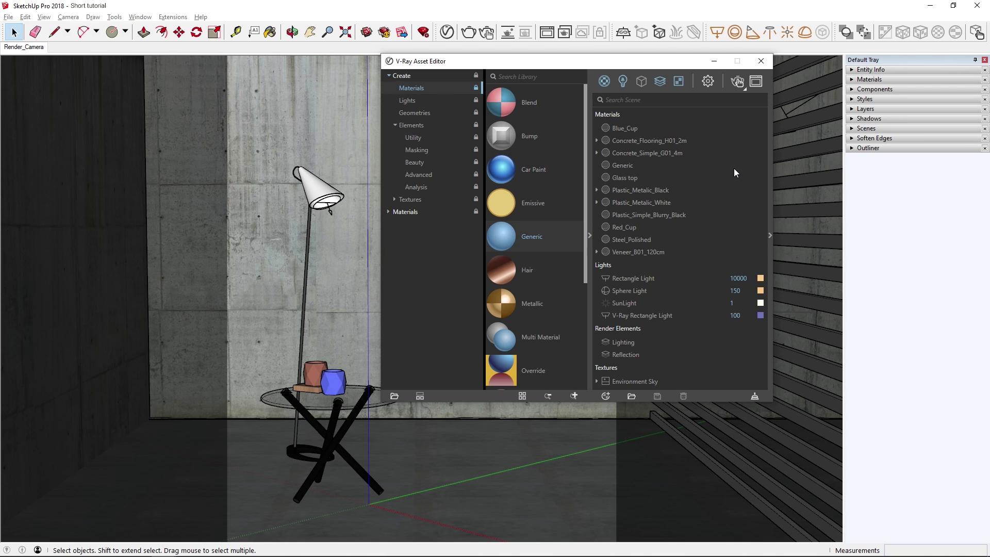
right_click(623, 167)
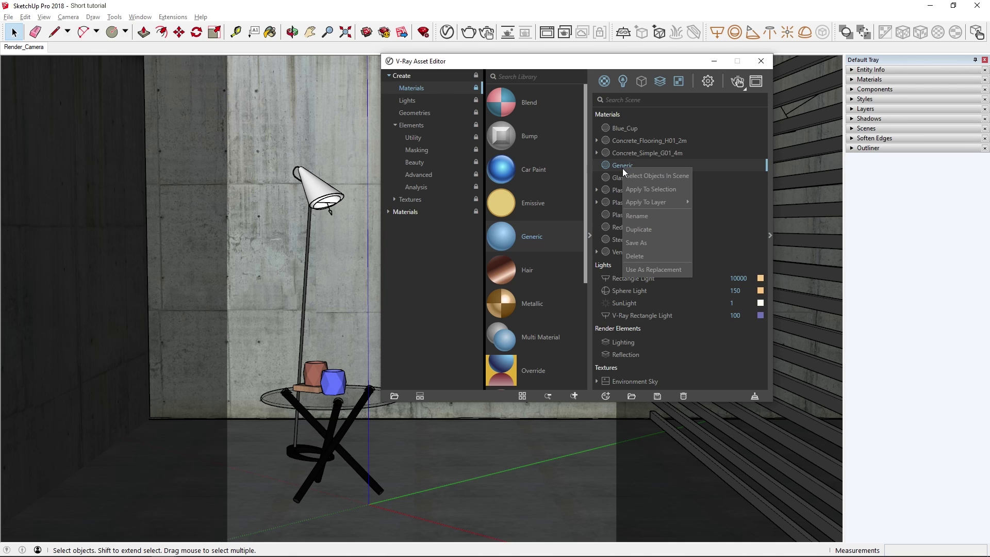
left_click(634, 215)
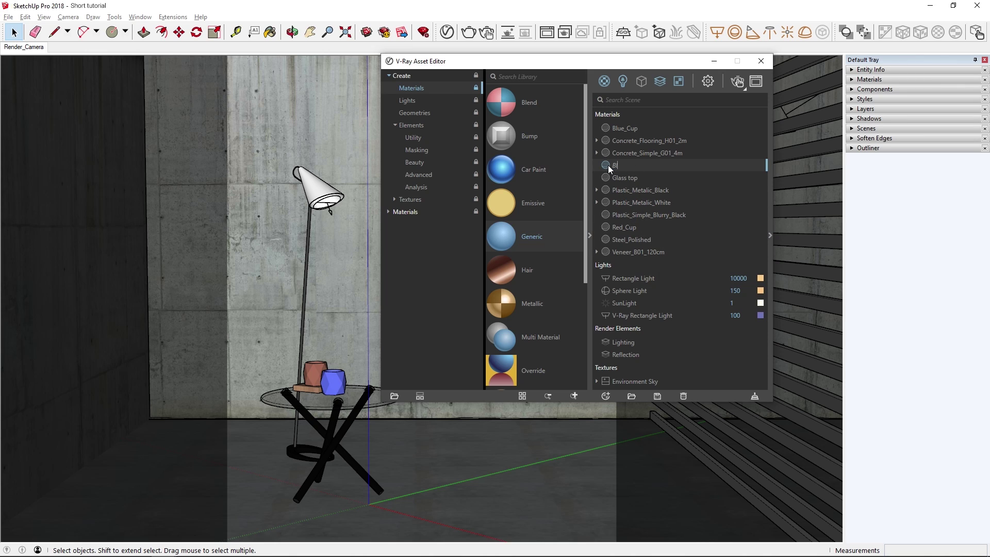
type("Blue_Cup_Mtl")
key("Return")
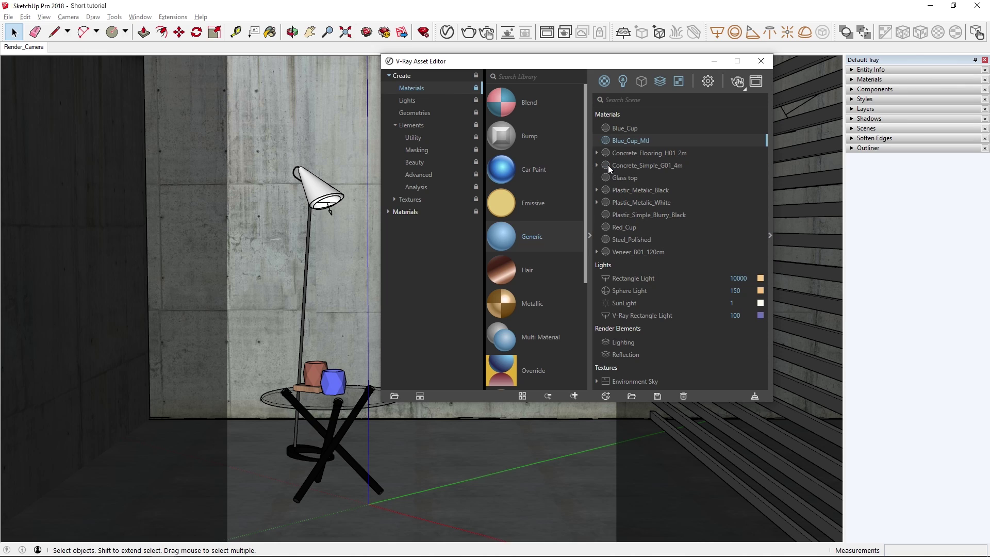
left_click(770, 235)
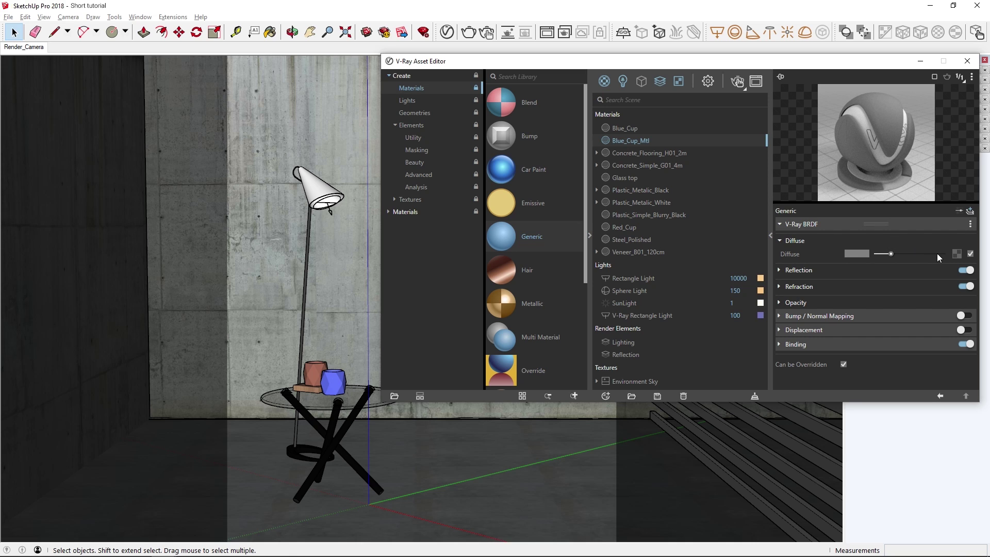
Set Blue_Cup_Mtl's diffuse map to a Bitmap loaded from Blue_Cup_Diff.jpg.
left_click(956, 254)
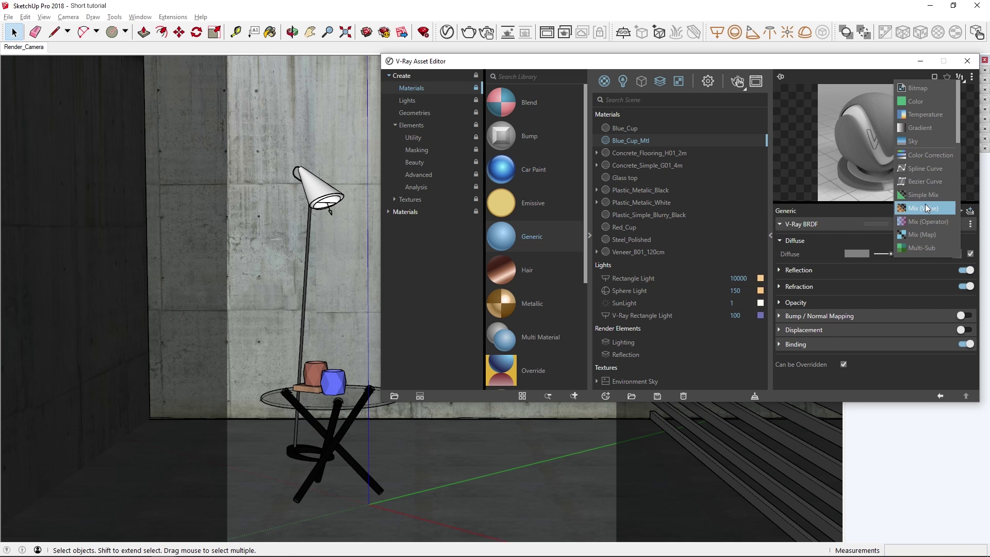
left_click(932, 89)
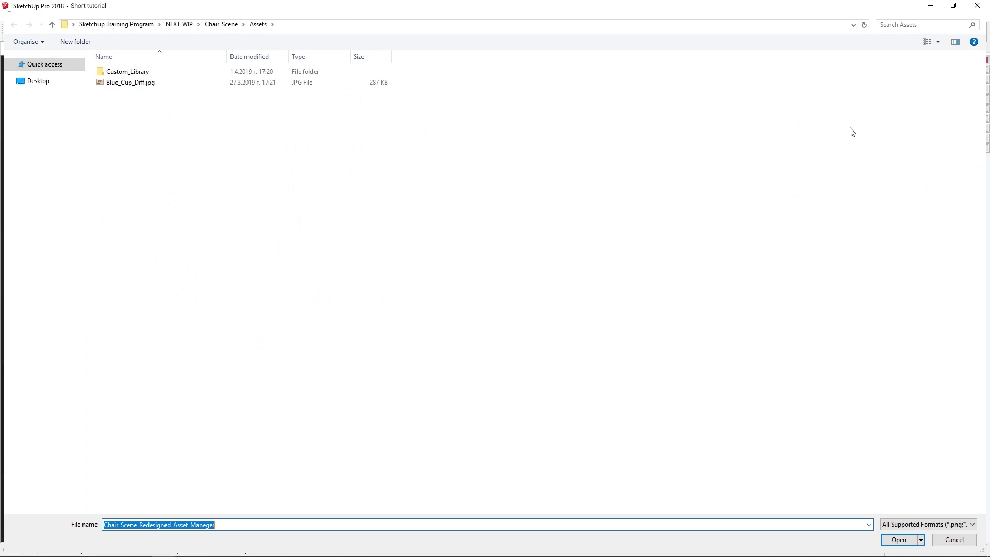
double_click(324, 84)
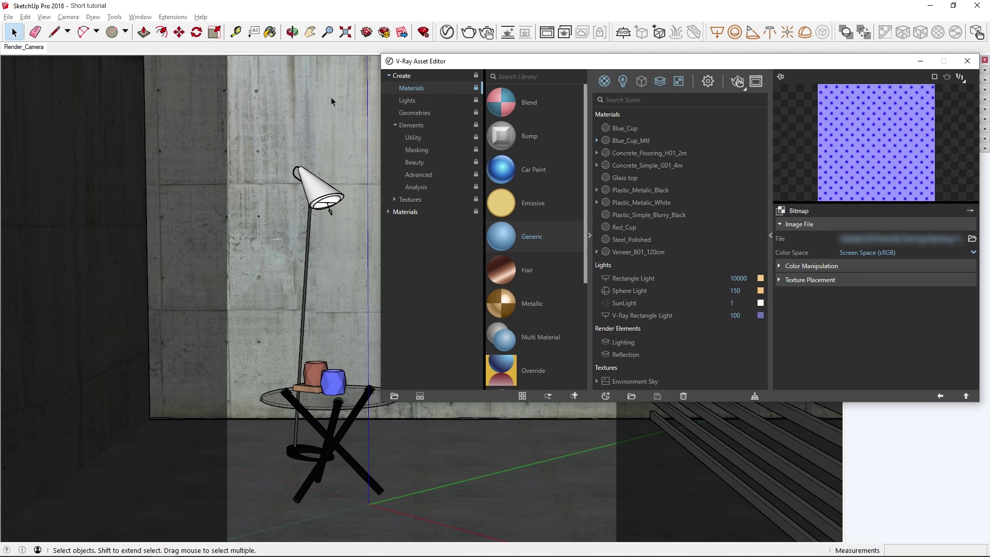
Inspect Blue_Cup_Mtl's Bitmap and Concrete_Flooring_H01_2m's ColorCorrection and bitmap textures.
left_click(596, 141)
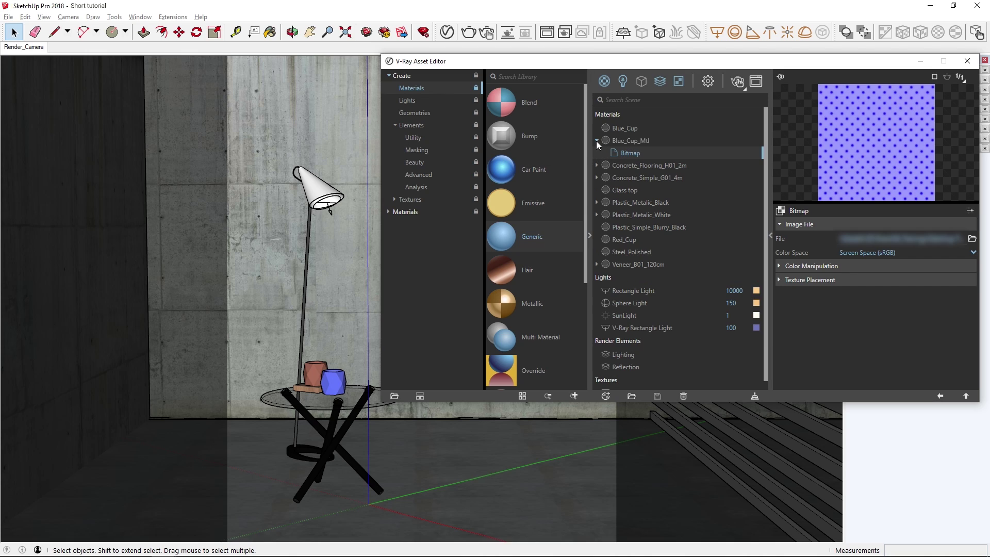
left_click(626, 141)
left_click(627, 150)
left_click(596, 166)
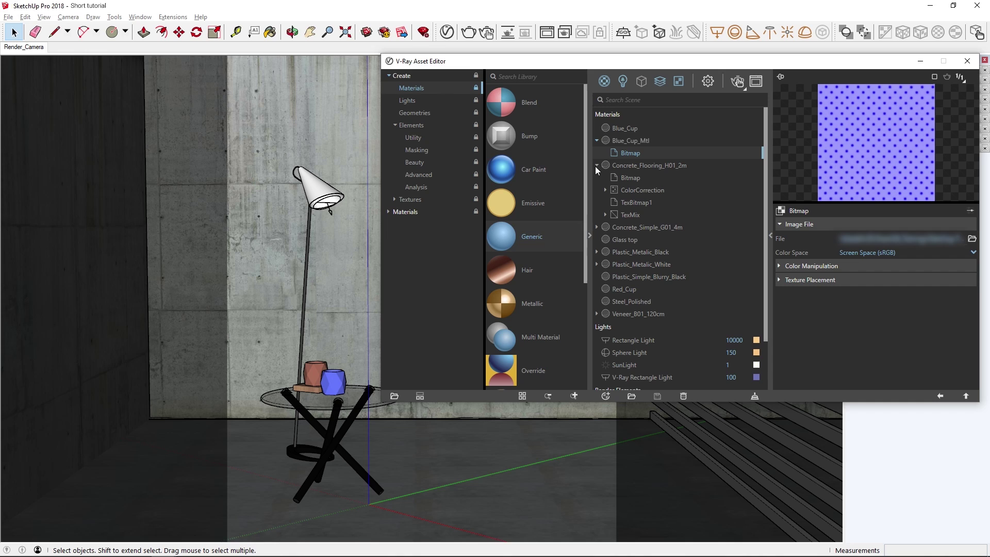
left_click(606, 190)
left_click(626, 203)
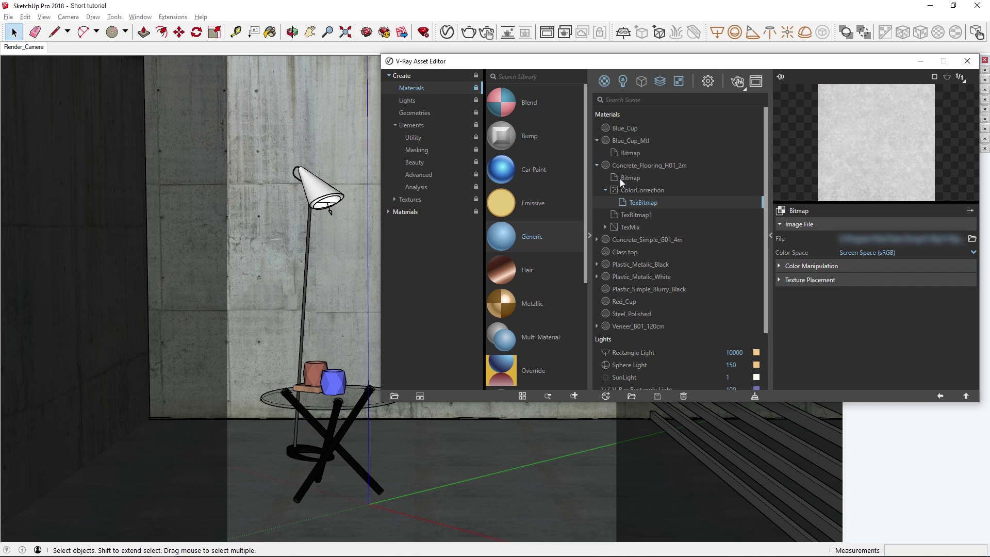
left_click(620, 178)
left_click(626, 192)
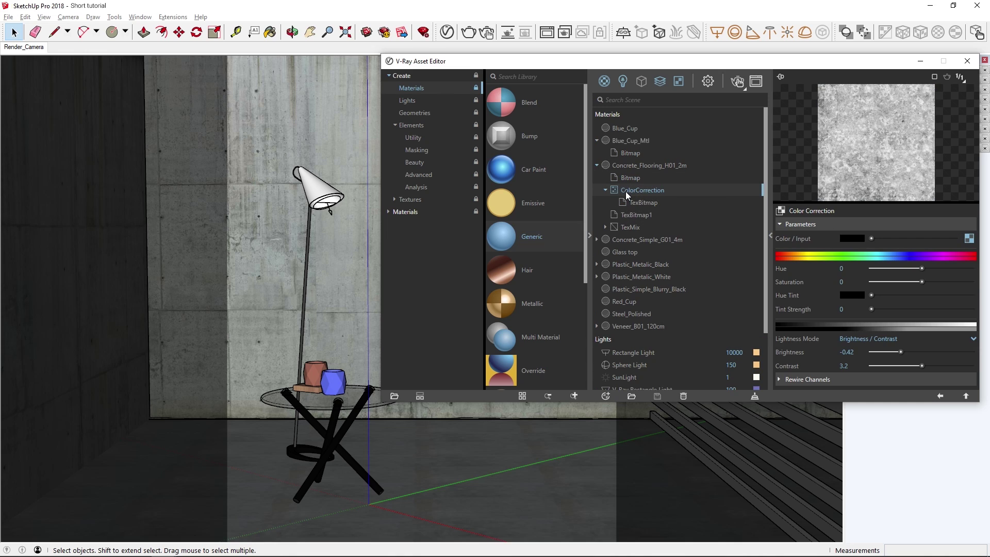
left_click(596, 166)
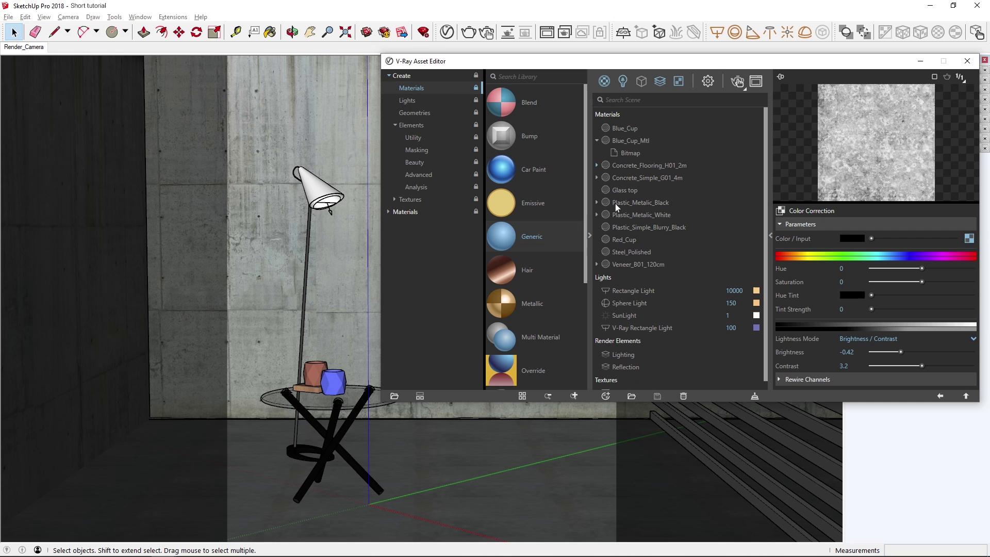
Inspect Plastic_Simple_Blurry_Black's settings and Plastic_Metalic_White's Falloff texture.
left_click(629, 230)
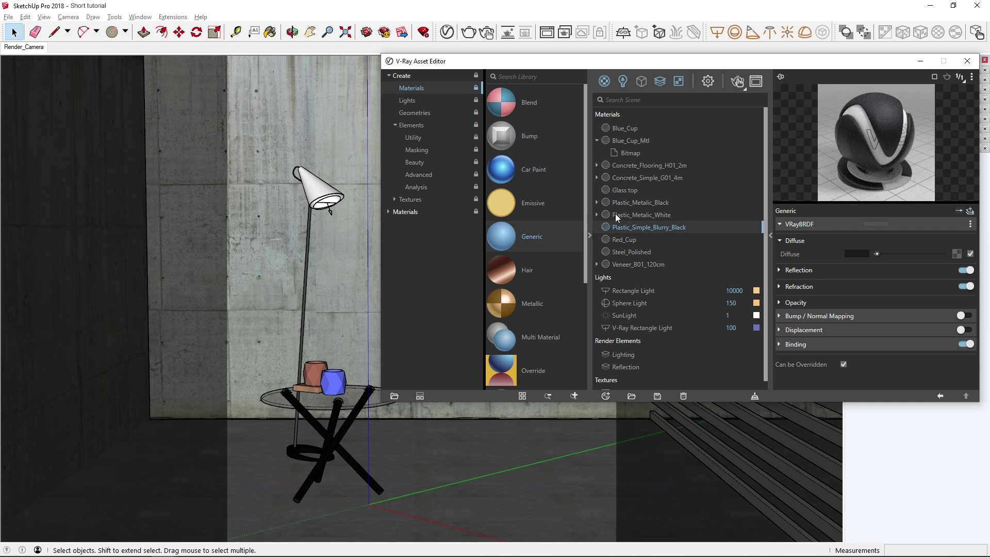
left_click(597, 214)
left_click(625, 228)
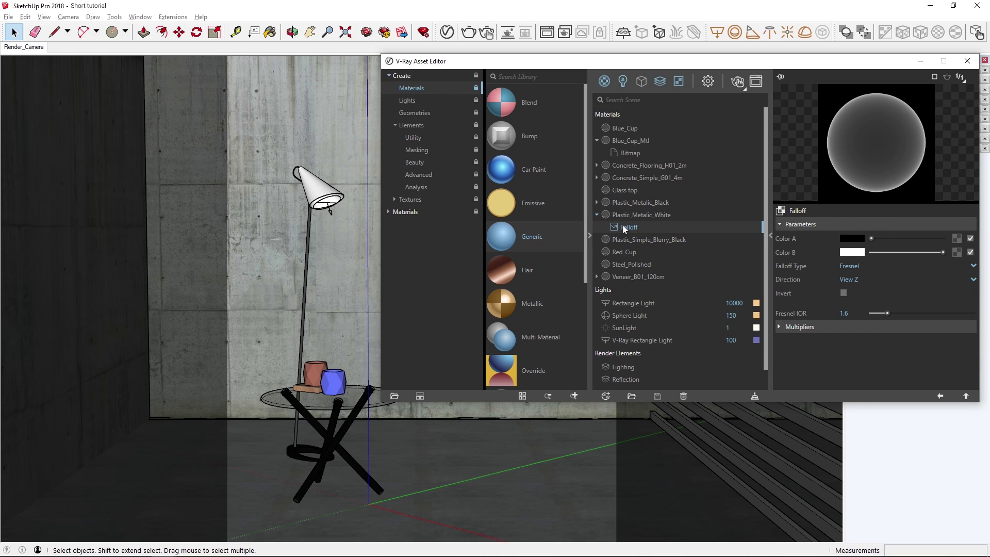
Copy Concrete_Flooring_H01_2m's ColorCorrection texture and collapse the expanded material entries.
left_click(596, 165)
left_click(623, 190)
right_click(624, 191)
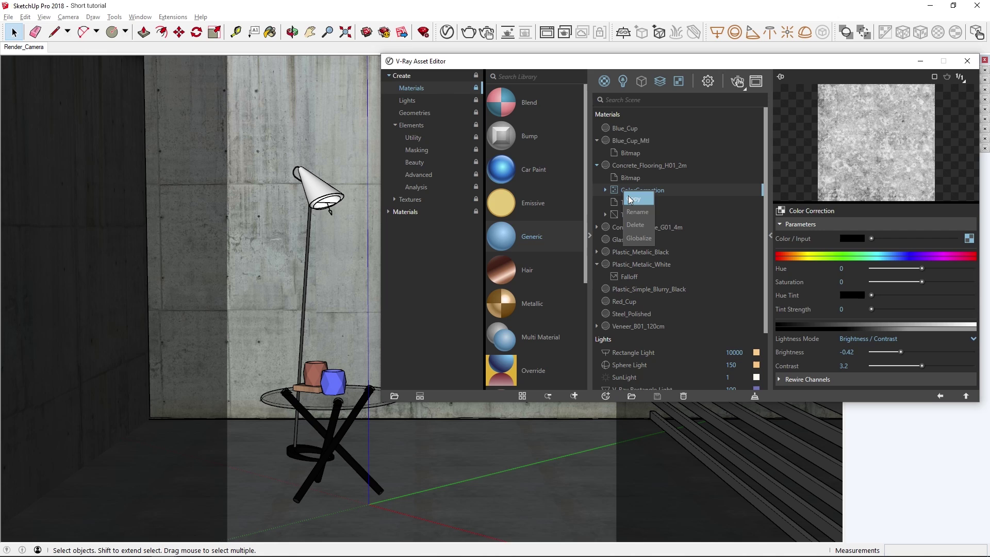
left_click(631, 199)
left_click(596, 165)
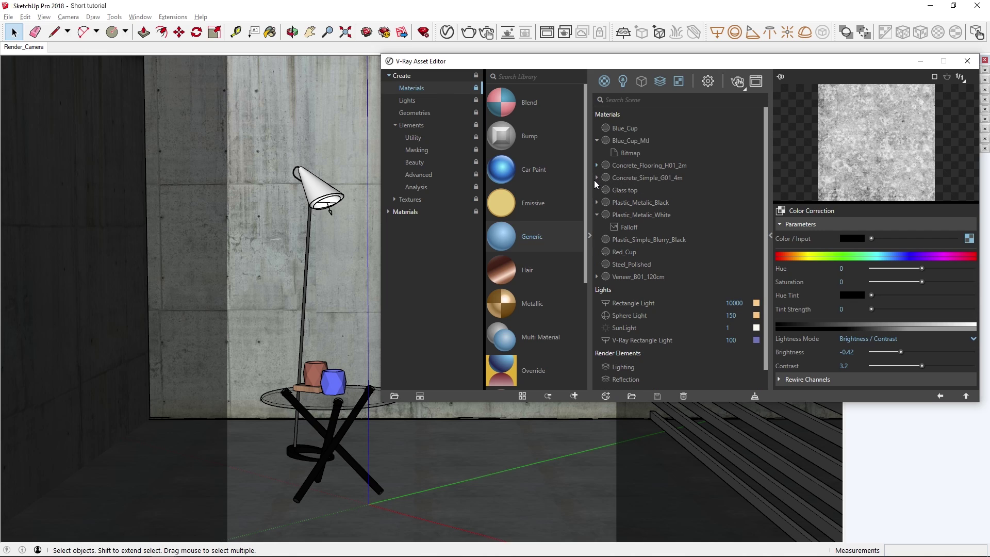
left_click(598, 215)
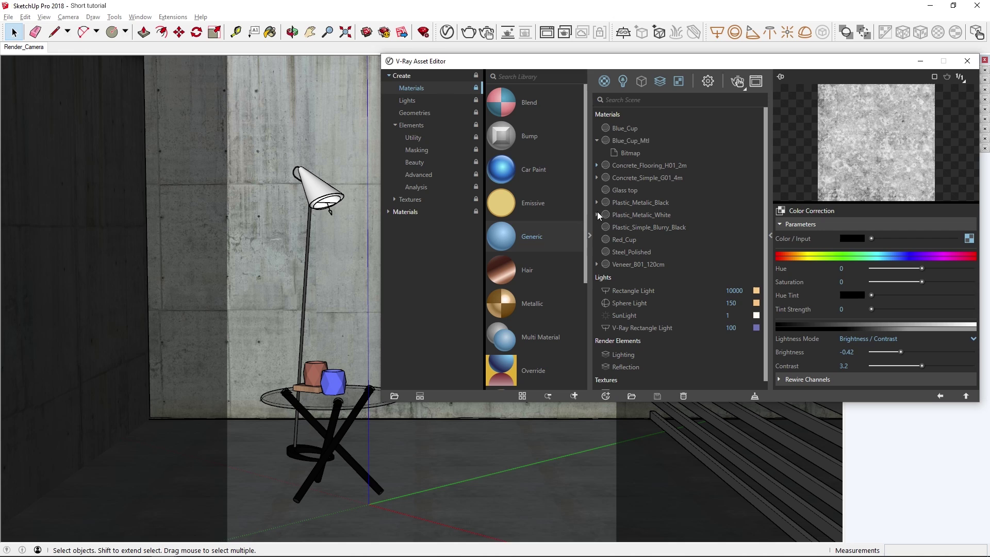
left_click(612, 177)
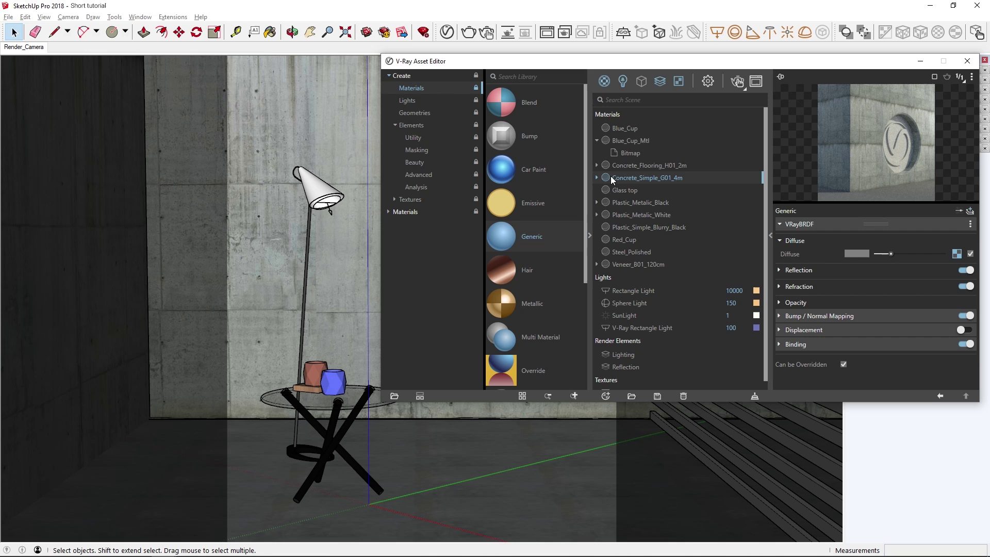
Select Blue_Cup_Mtl and drag its Reflection Color slider from black to light grey.
left_click(630, 141)
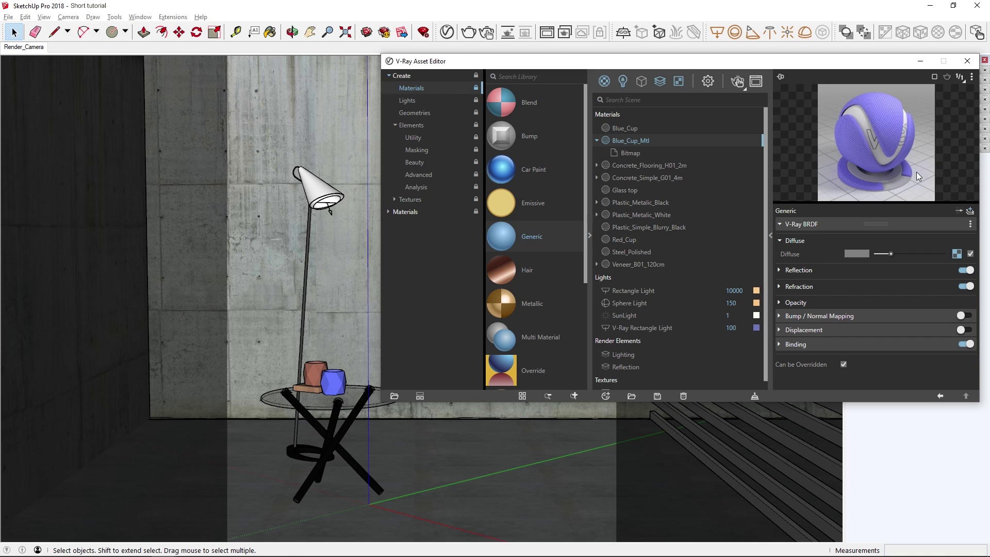
left_click(821, 270)
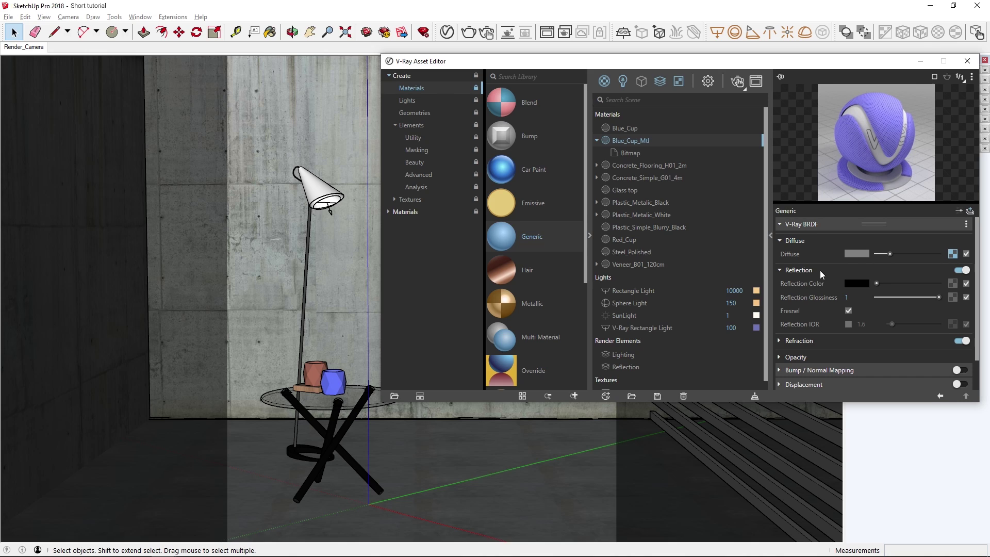
left_click_drag(876, 283, 912, 283)
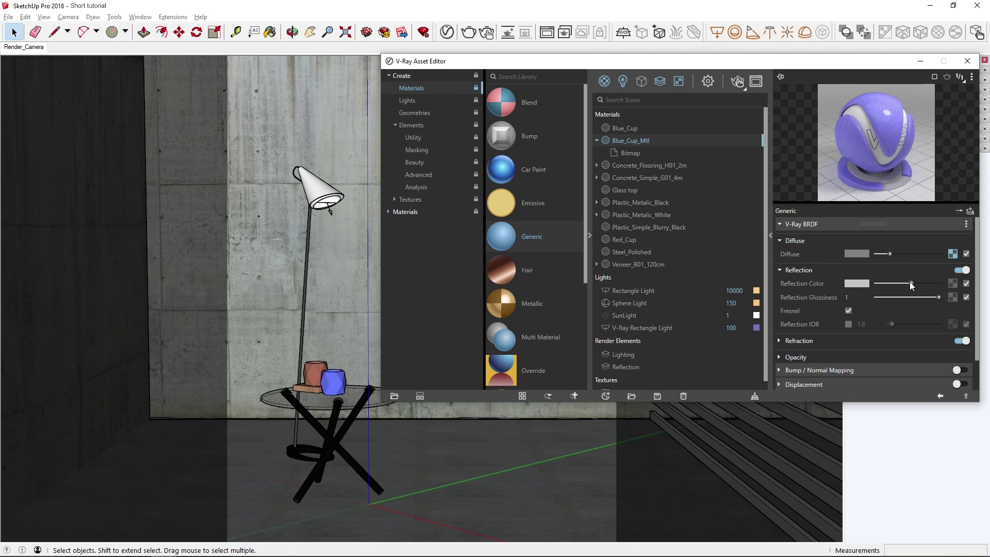
left_click(972, 78)
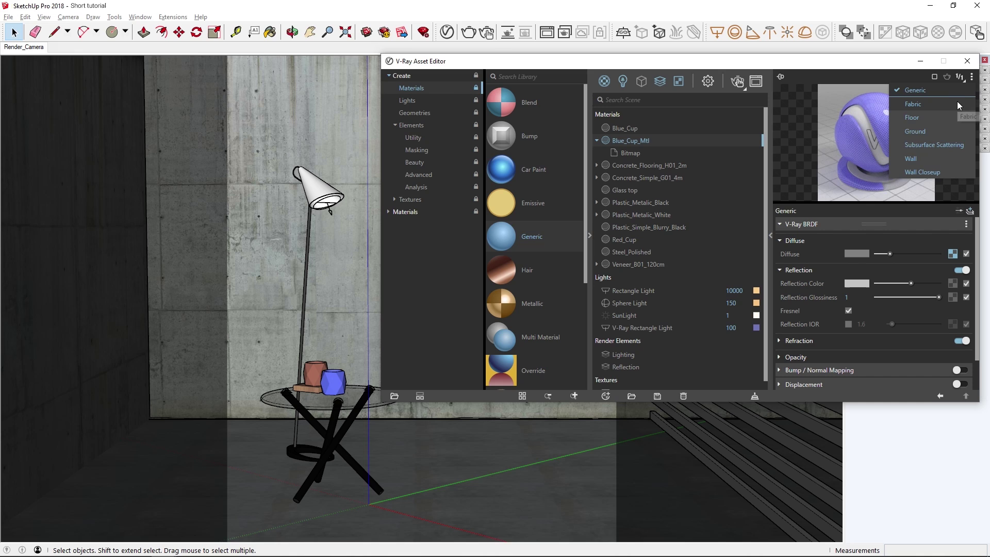
left_click(958, 101)
left_click(972, 78)
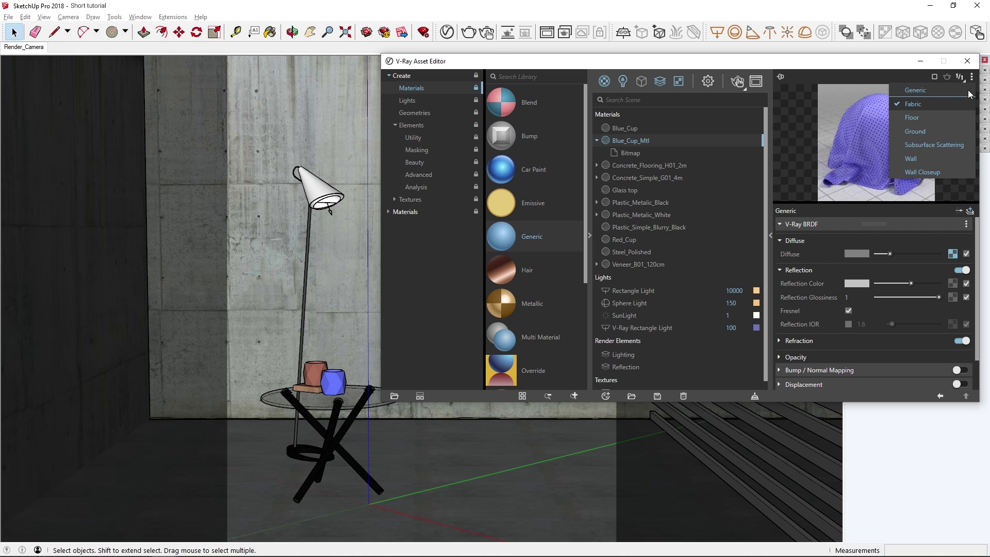
left_click(958, 118)
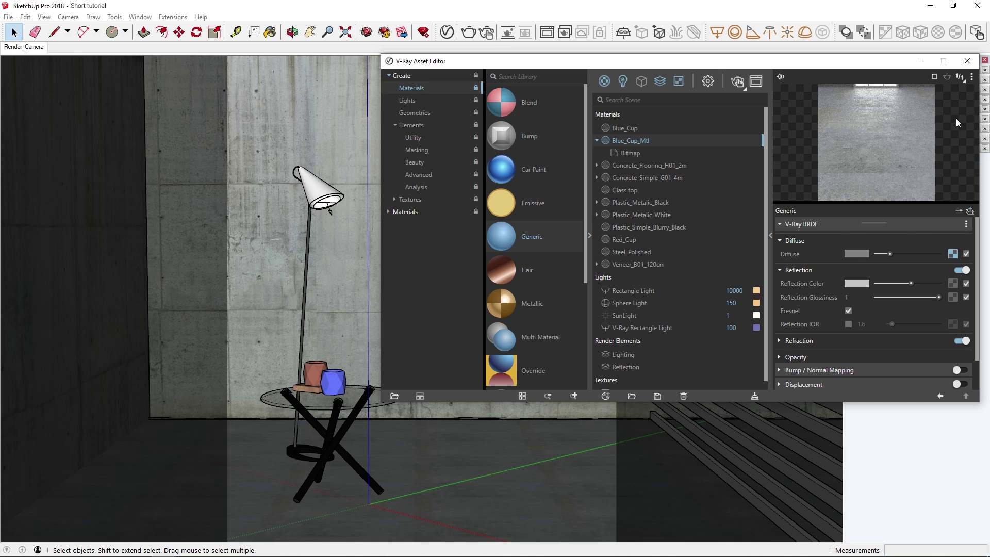
left_click(972, 80)
left_click(943, 144)
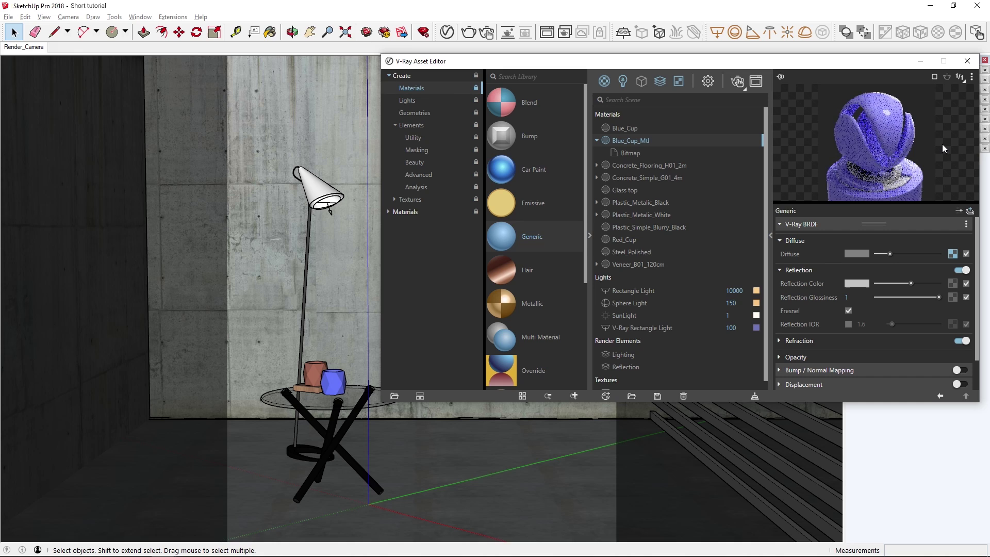
left_click(972, 78)
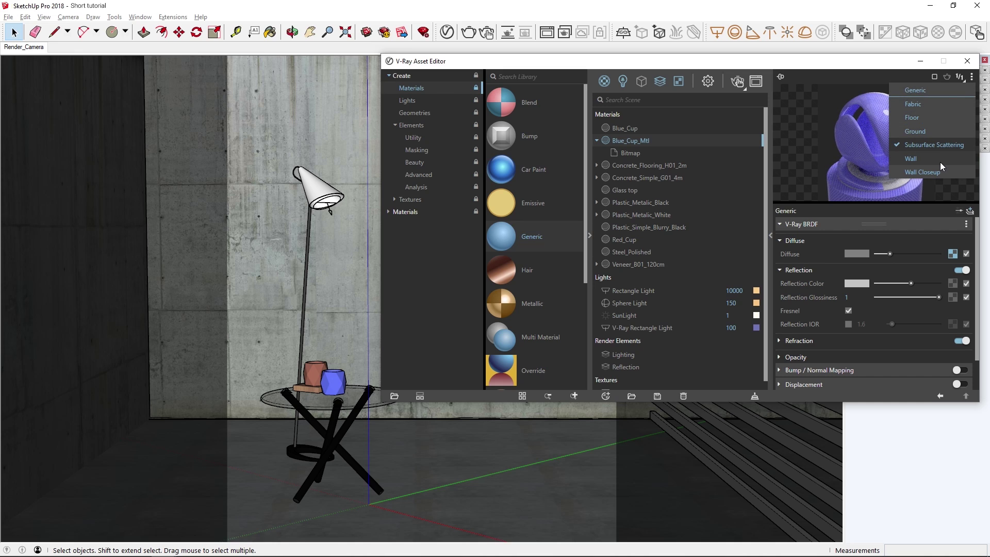
left_click(940, 162)
left_click(956, 88)
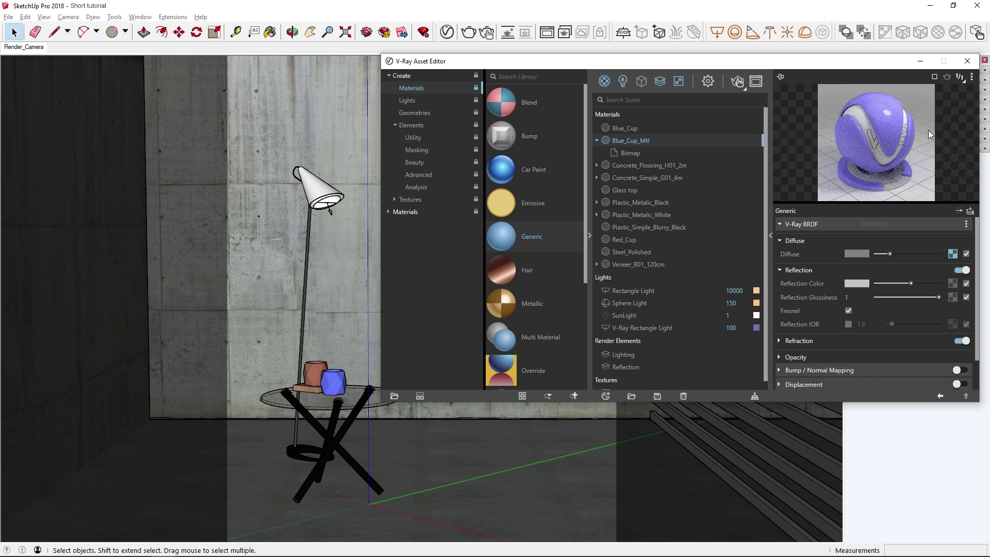
Show advanced parameters and expand the Anisotropy, Dim Distance, Refraction, Dispersion and Opacity rollouts.
left_click(959, 211)
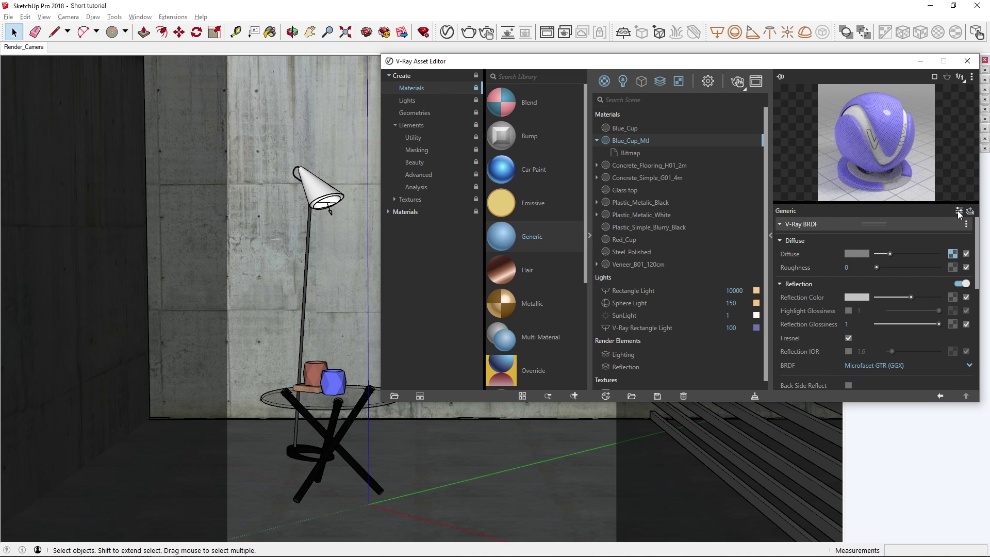
scroll(926, 258, "down", 2)
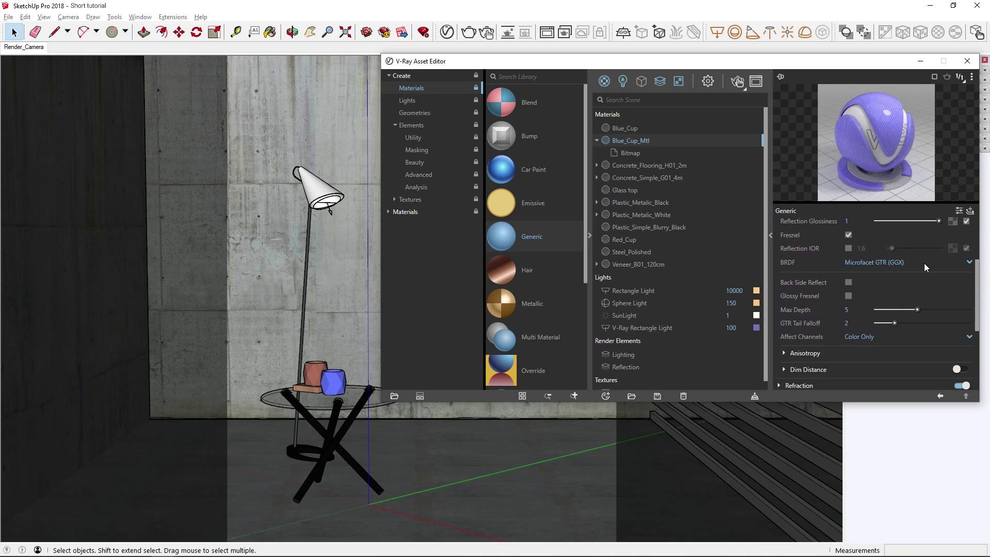
scroll(916, 268, "down", 2)
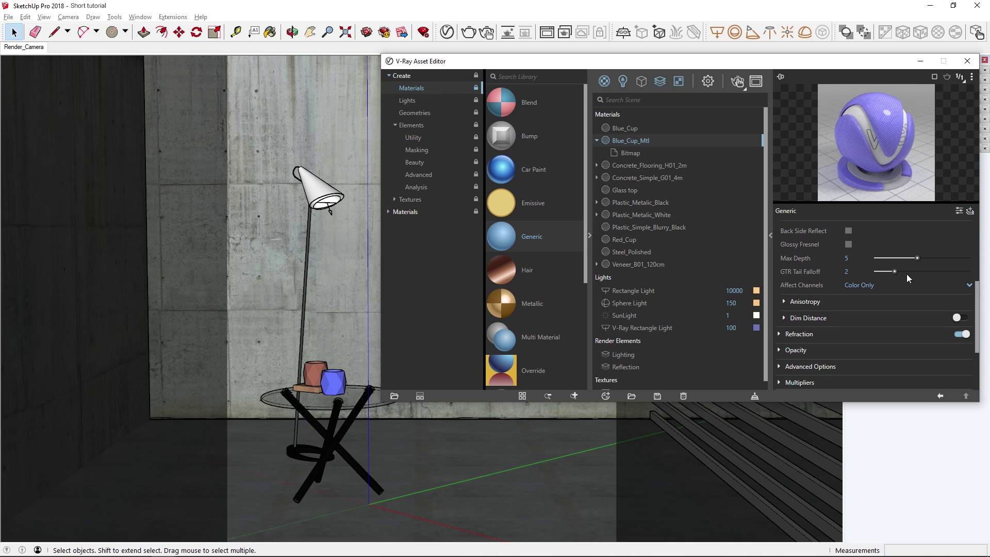
left_click(873, 300)
scroll(873, 299, "down", 4)
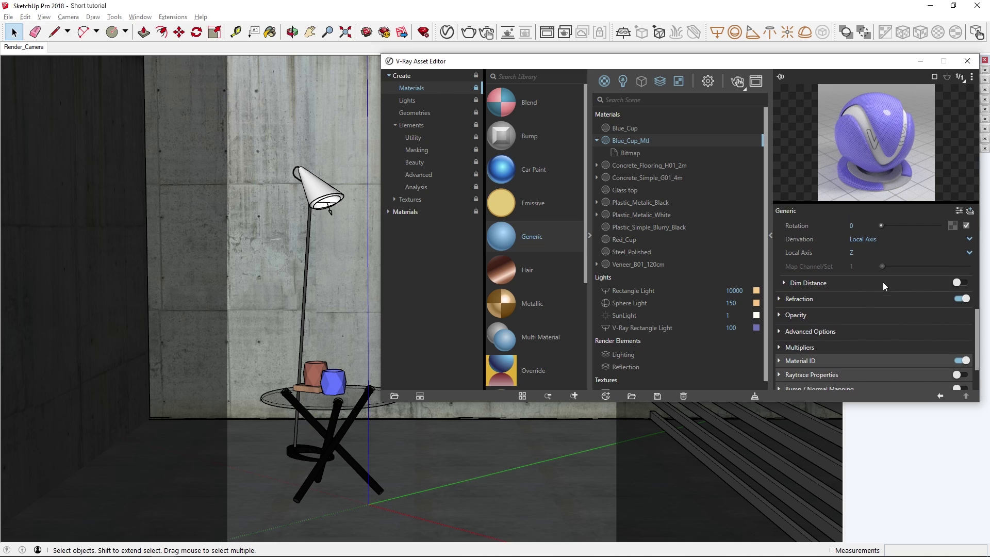
left_click(883, 282)
scroll(882, 286, "down", 2)
left_click(885, 274)
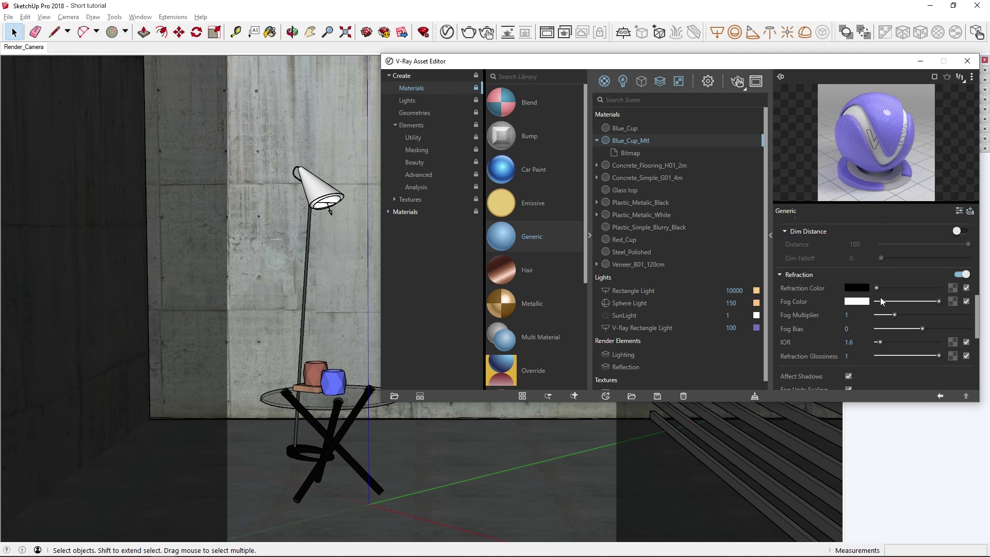
scroll(880, 297, "down", 6)
left_click(865, 280)
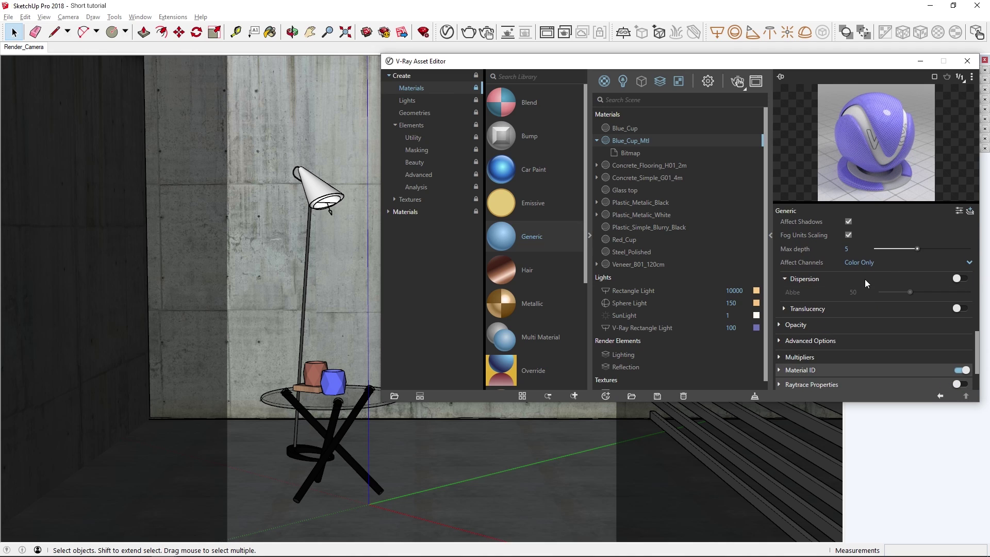
scroll(876, 312, "down", 2)
left_click(862, 273)
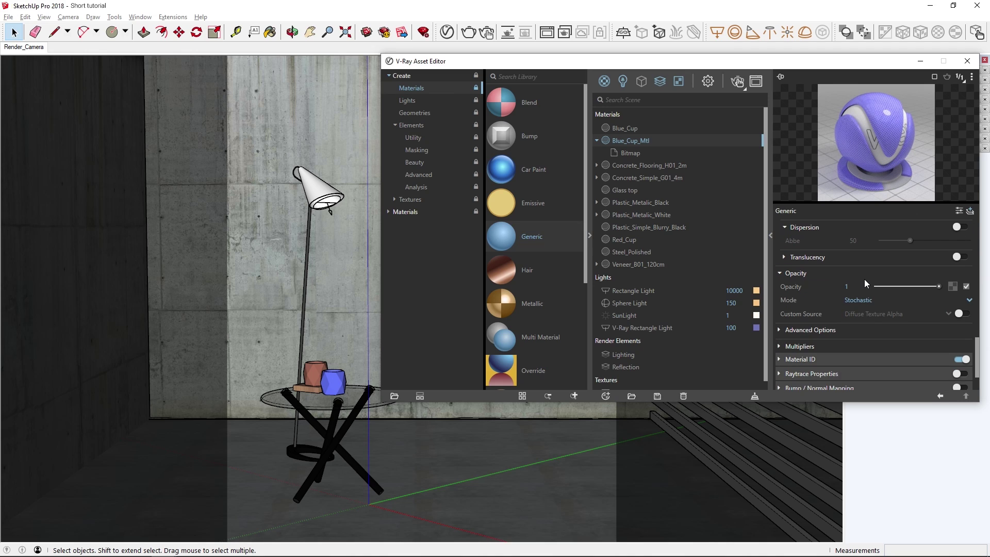
left_click(959, 211)
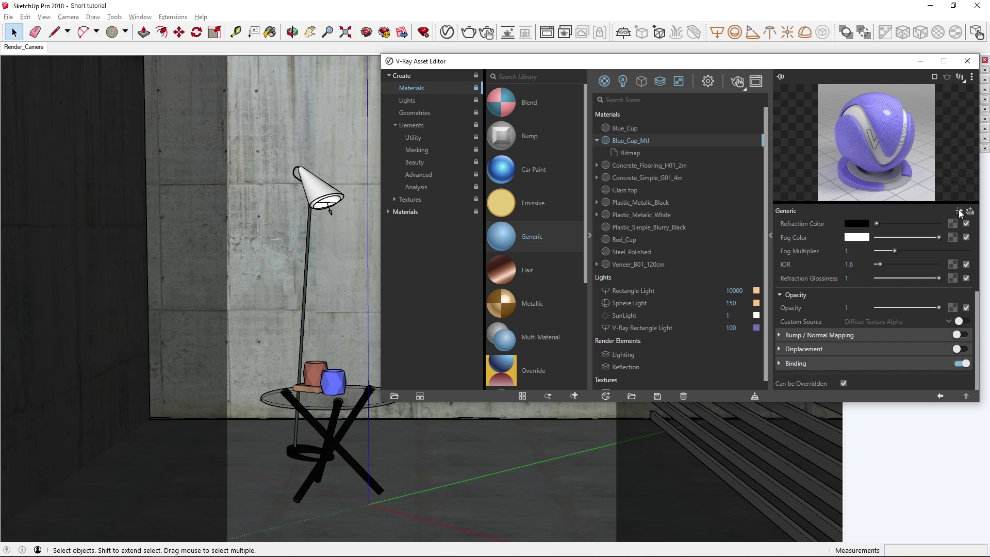
Select the blue cup inside the cups group and apply Blue_Cup_Mtl to it.
left_click(335, 379)
double_click(334, 379)
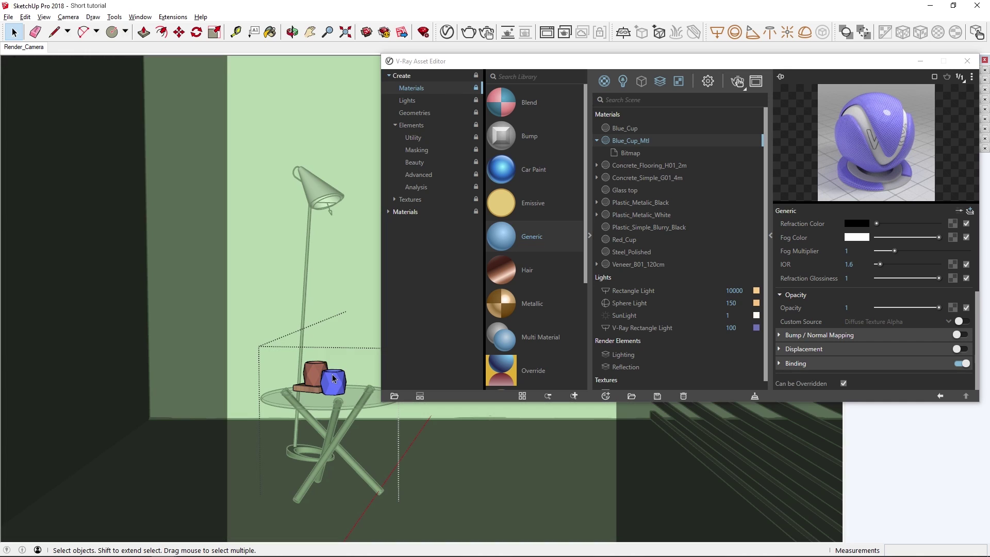
right_click(635, 140)
left_click(641, 157)
left_click(367, 165)
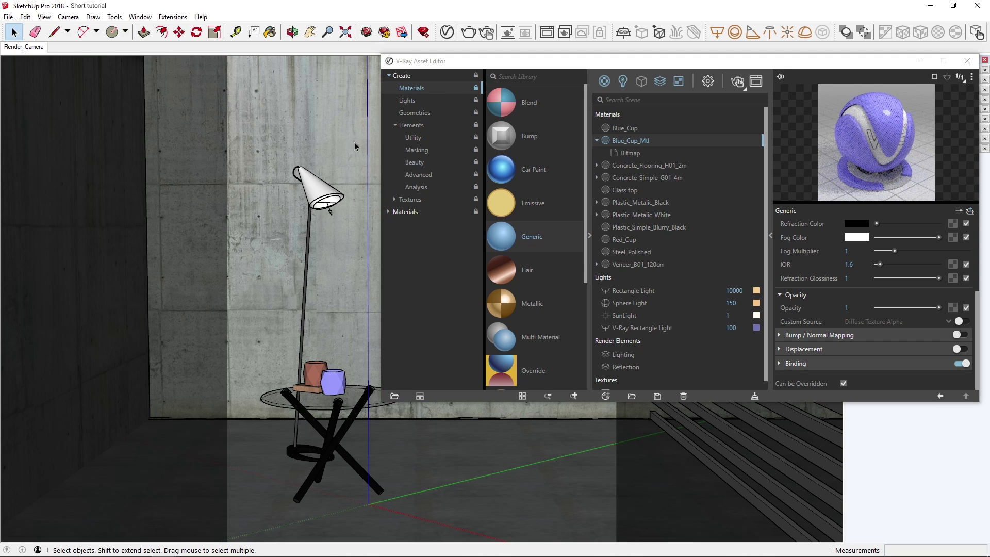
Bring up the Wrap In options for Blue_Cup_Mtl's Diffuse texture slot.
scroll(889, 262, "up", 3)
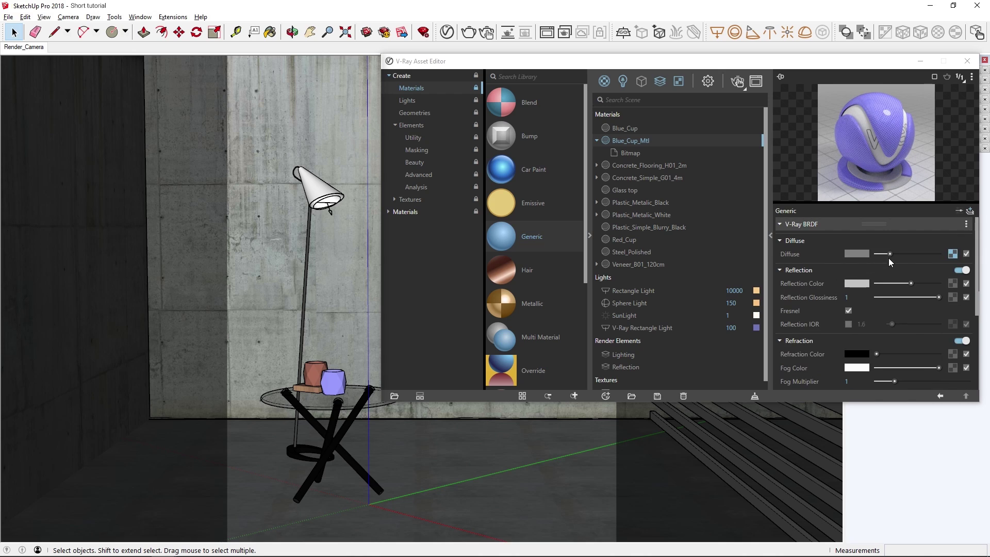
right_click(953, 254)
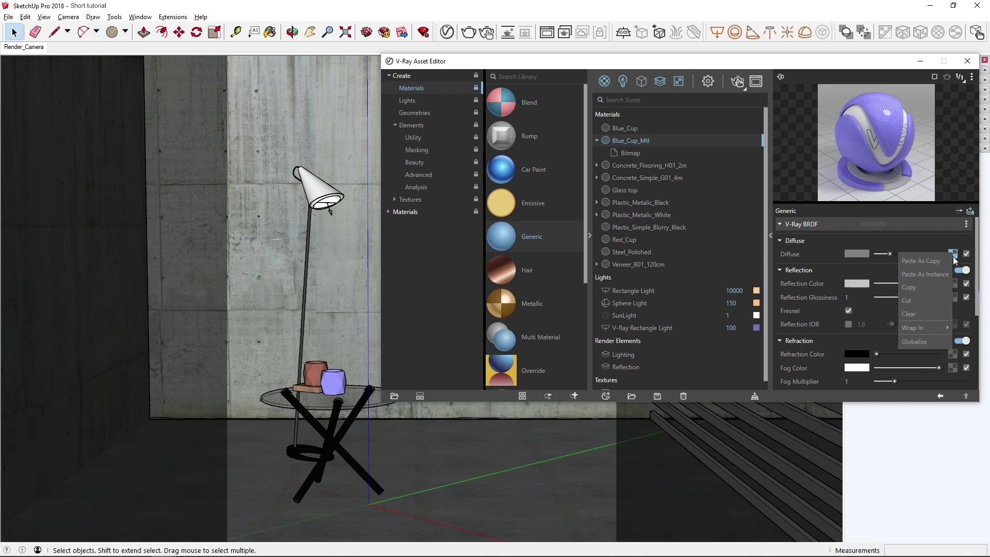
mouse_move(931, 327)
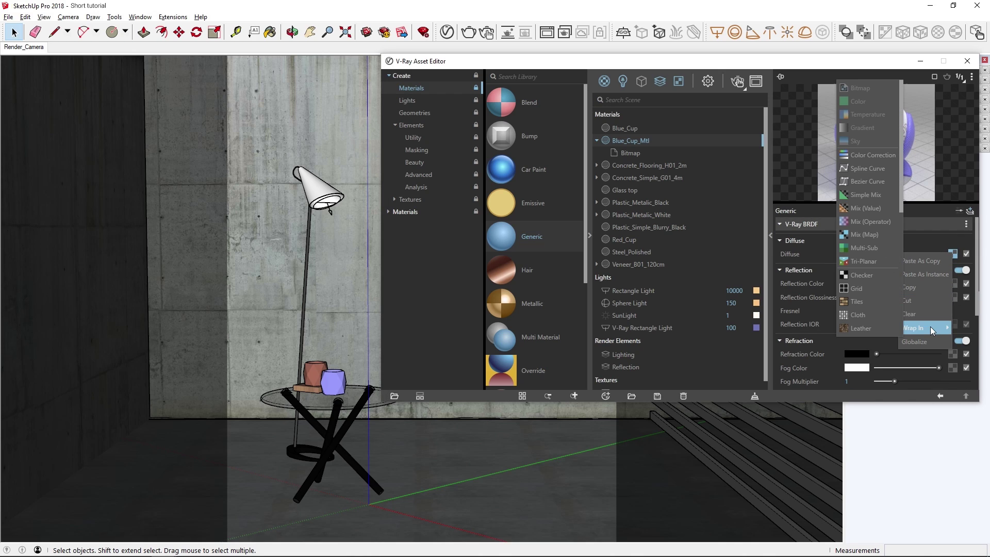
Wrap the diffuse bitmap in Color Correction, test hue -62.2 and 90.5, then return hue to 0.4.
left_click(872, 155)
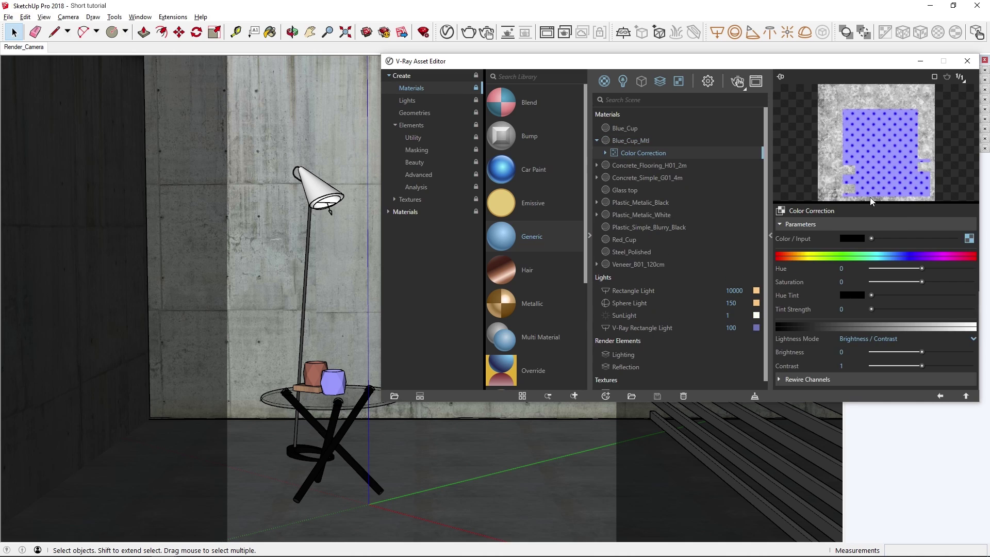
left_click(905, 268)
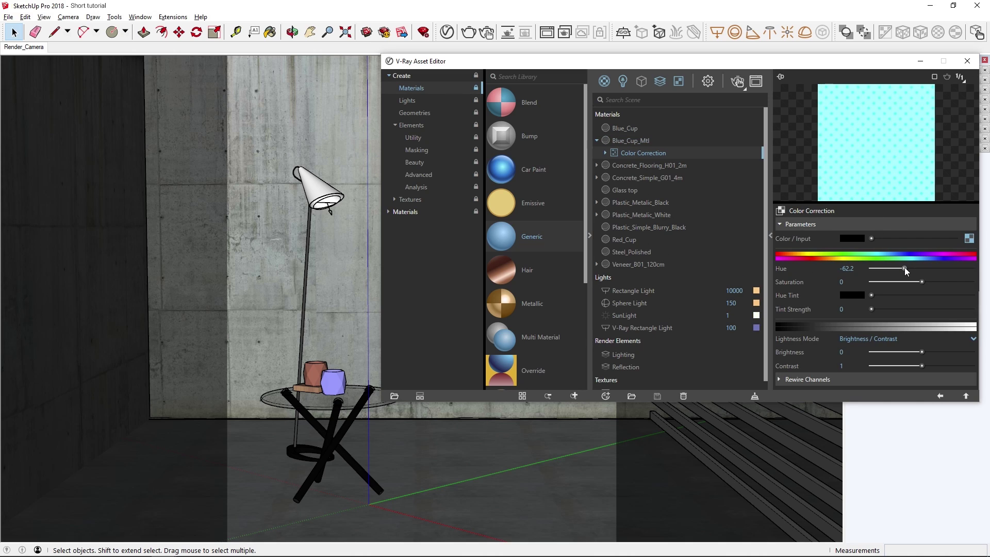
left_click_drag(904, 268, 948, 268)
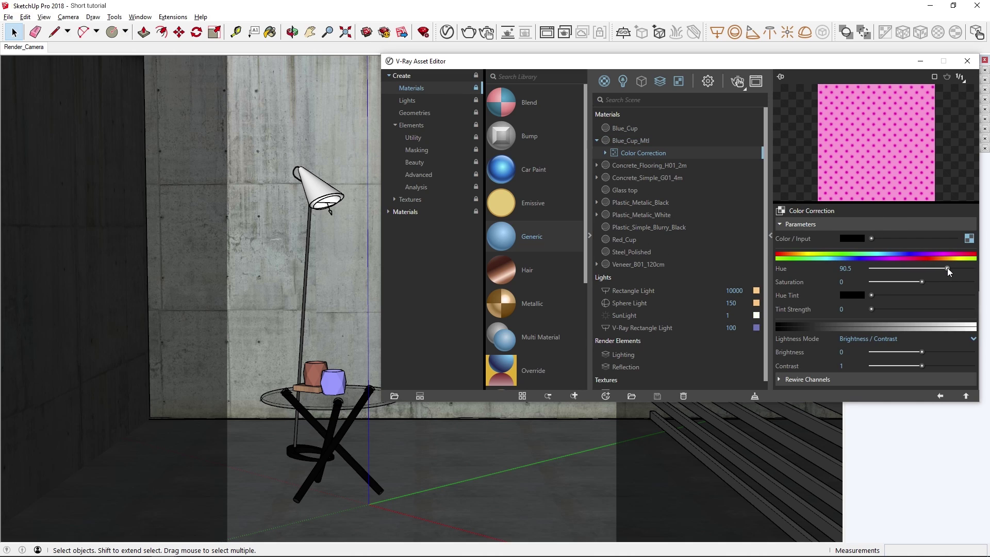
left_click(922, 269)
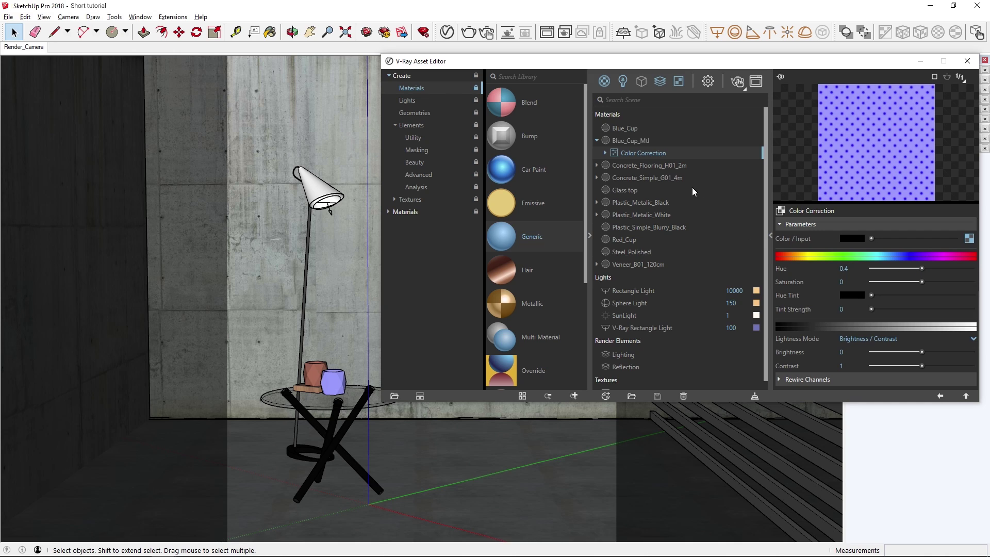
Paste the Color Correction texture as an instance into Blue_Cup_Mtl's Reflection Color slot.
left_click(658, 140)
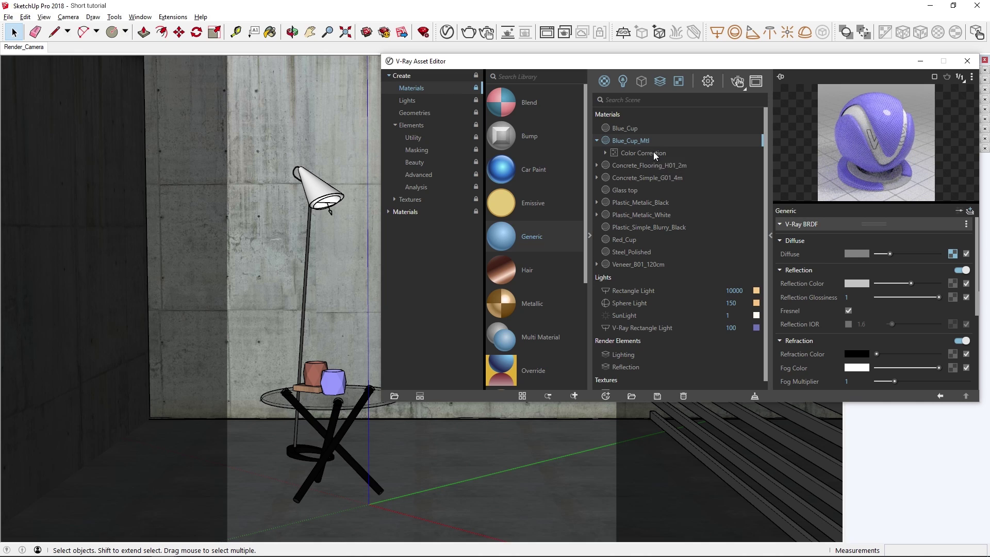
left_click_drag(654, 151, 955, 285)
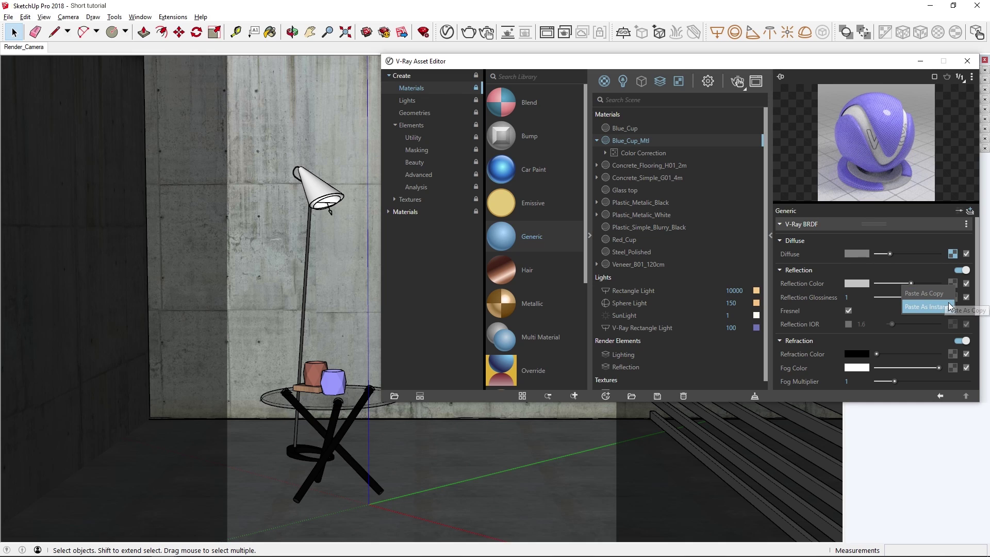
left_click(948, 306)
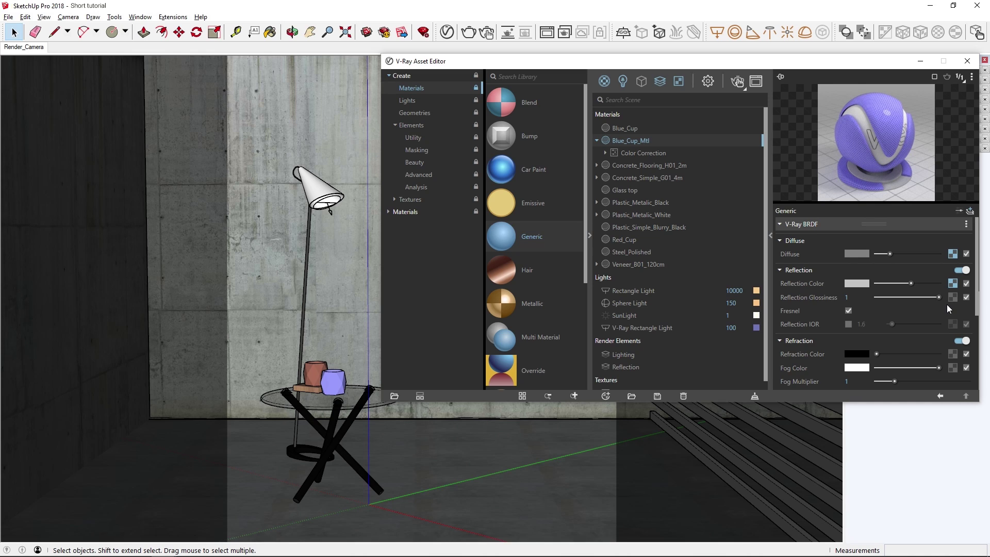
Rename the Color Correction texture to Diffuse_CC.
right_click(639, 153)
left_click(646, 174)
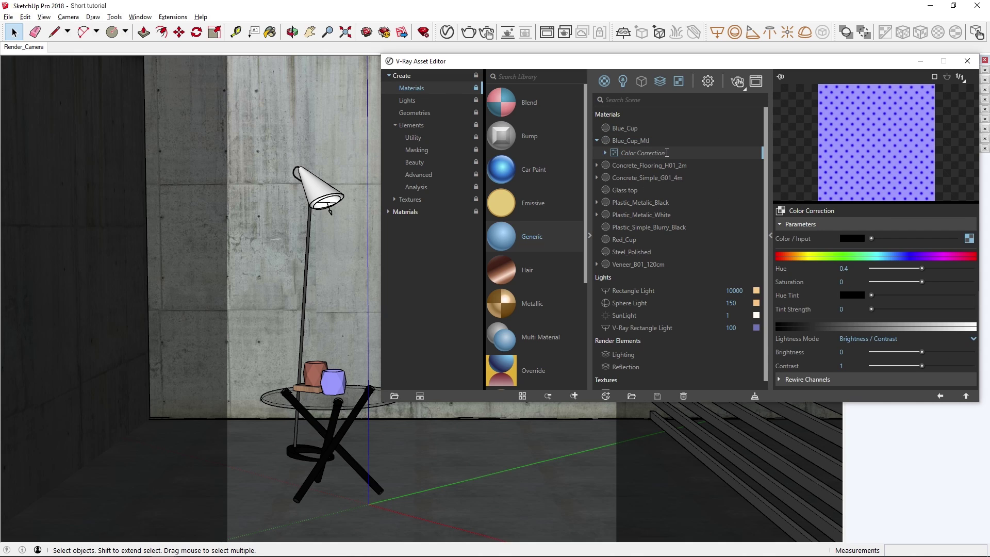
type("Diffuse_CC")
Inspect Diffuse_CC's bitmap, then collapse the texture tree and reselect Blue_Cup_Mtl.
left_click(605, 153)
right_click(630, 165)
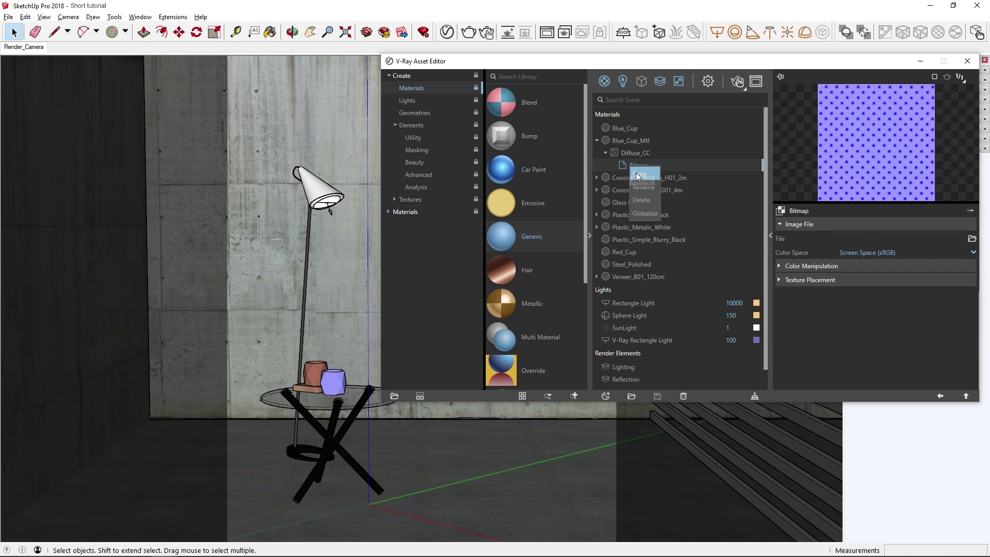
left_click(644, 188)
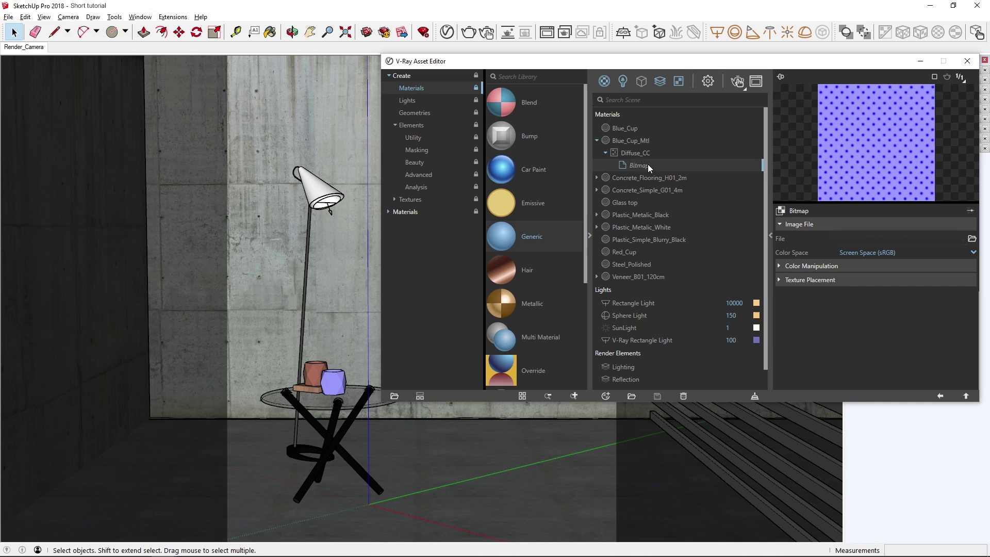
left_click(606, 152)
left_click(597, 141)
left_click(630, 141)
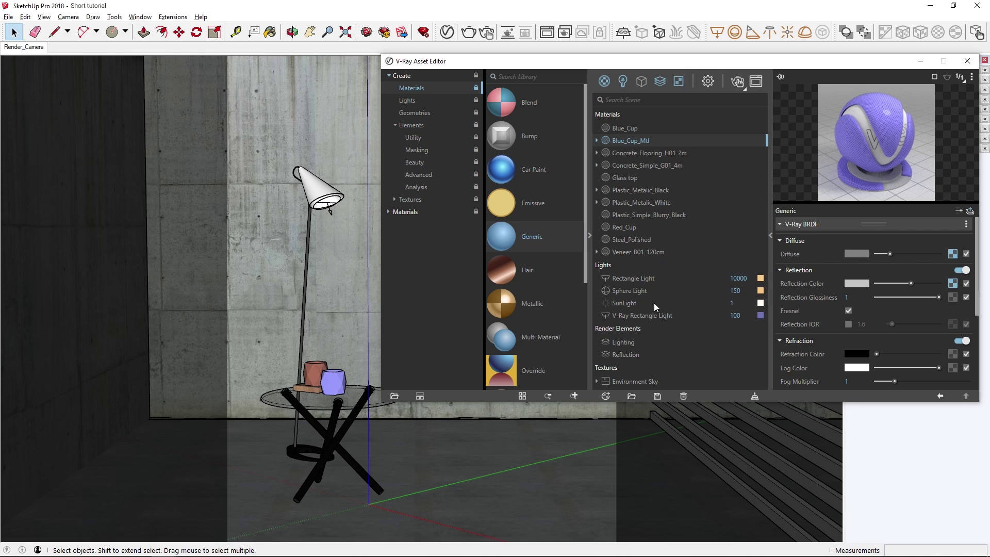
Save Blue_Cup_Mtl to the Custom_Library folder as Blue_Cup_Mtl.vrmat.
left_click(658, 397)
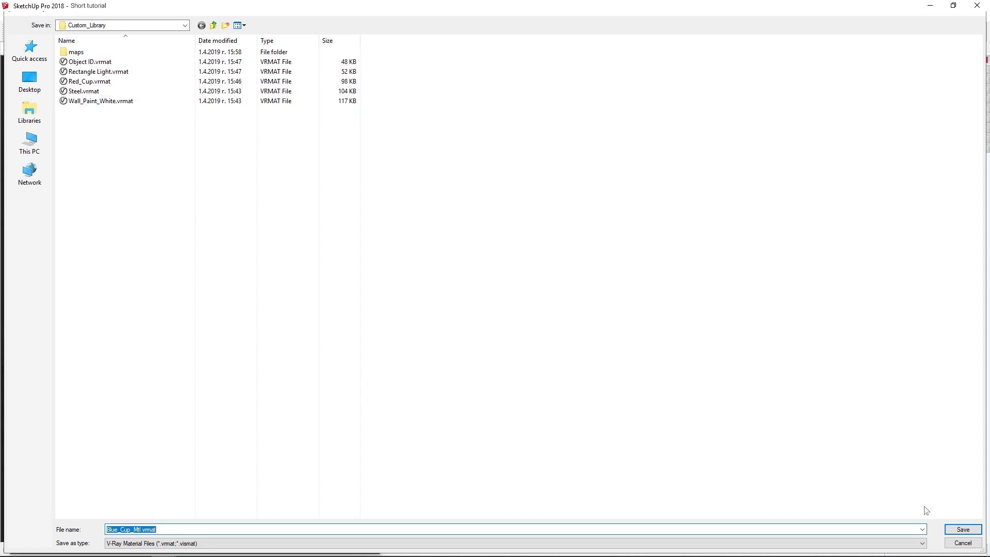
left_click(962, 530)
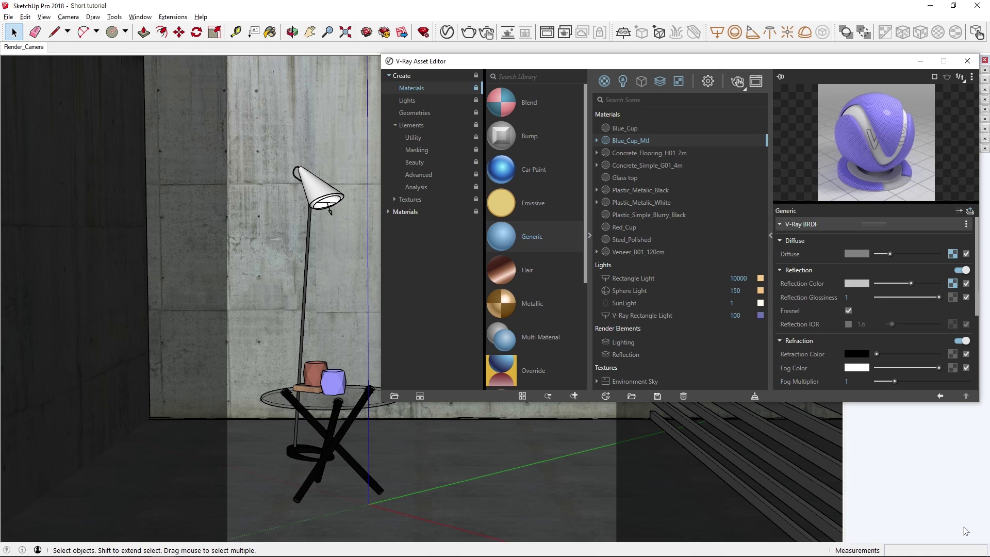
Add the Custom_Library folder to the V-Ray library, listing Blue_Cup_Mtl, Red_Cup, Steel and others.
left_click(395, 397)
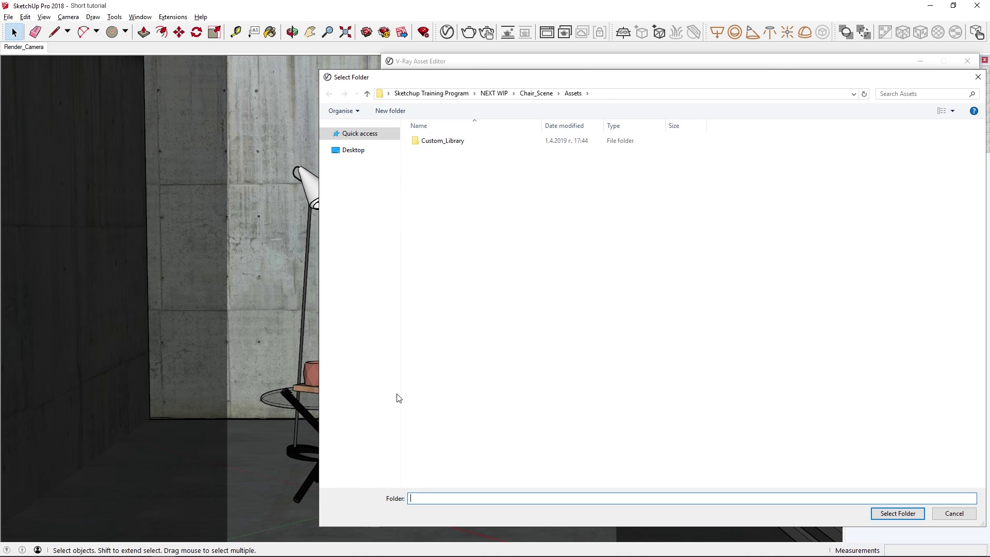
left_click(449, 142)
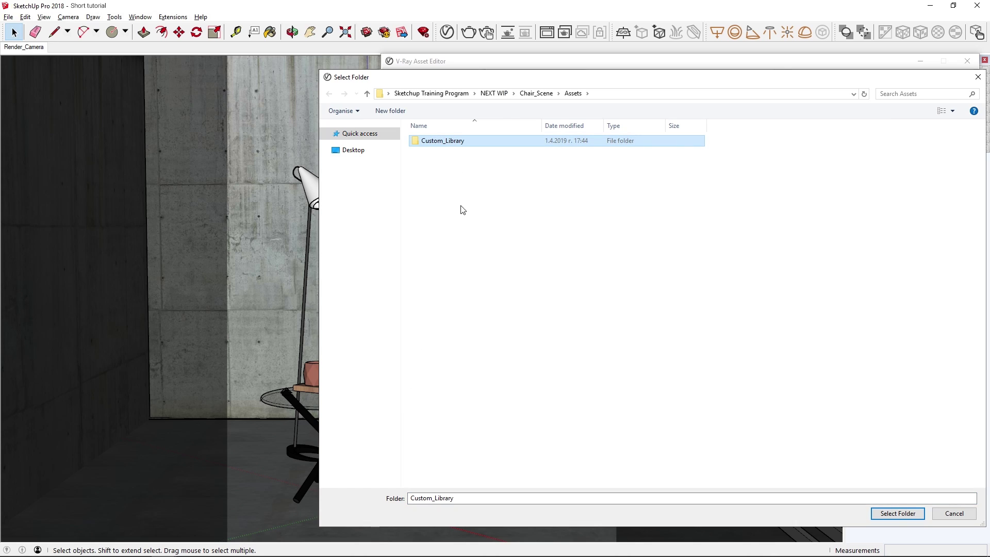
left_click(879, 515)
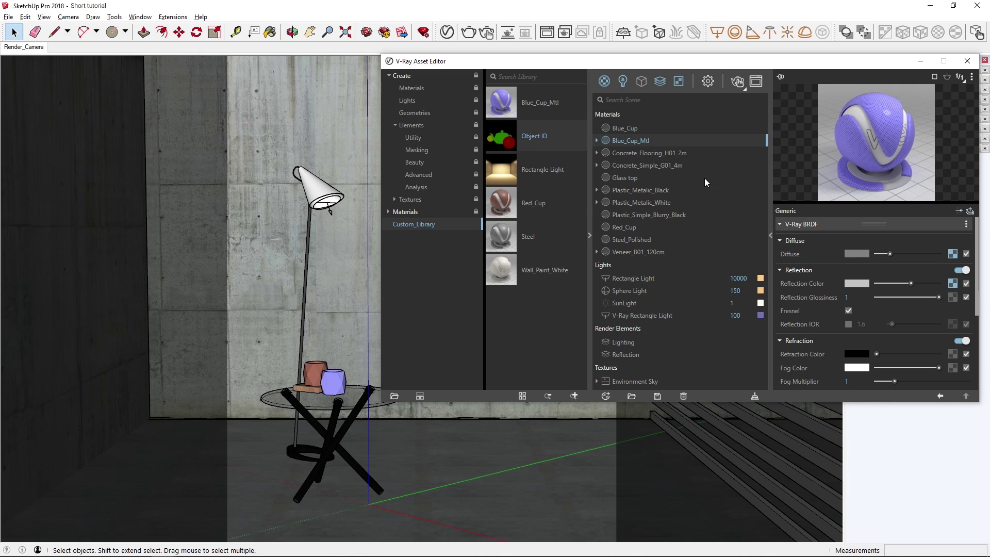
Lower reflection glossiness to 0.6, then replace Custom_Library's Blue_Cup_Mtl with the scene version.
left_click(915, 297)
left_click(771, 236)
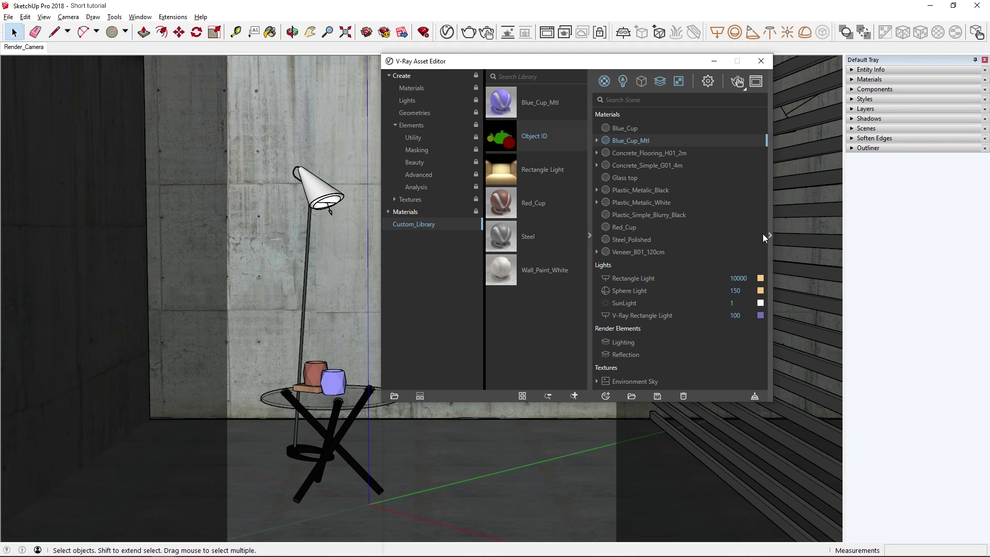
left_click_drag(669, 143, 572, 116)
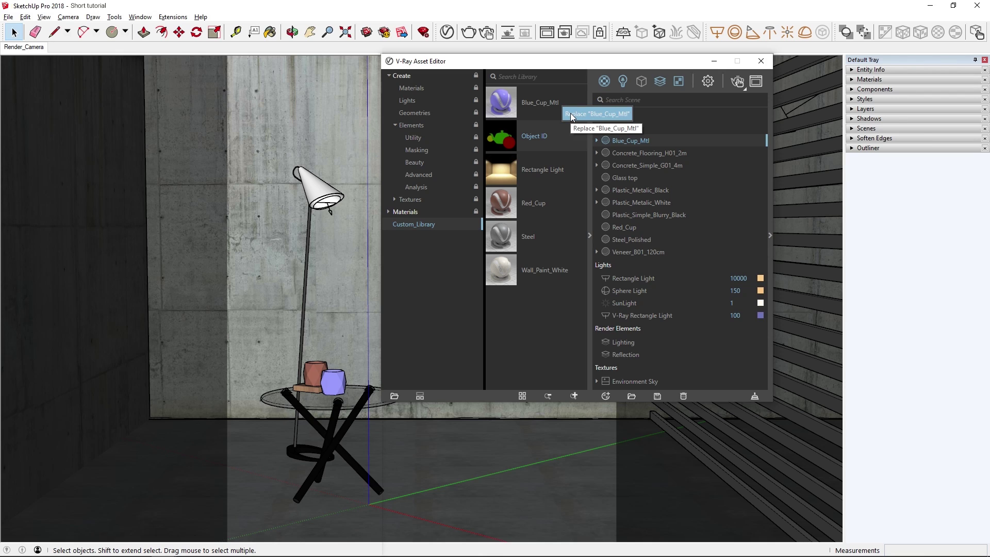
left_click(636, 140)
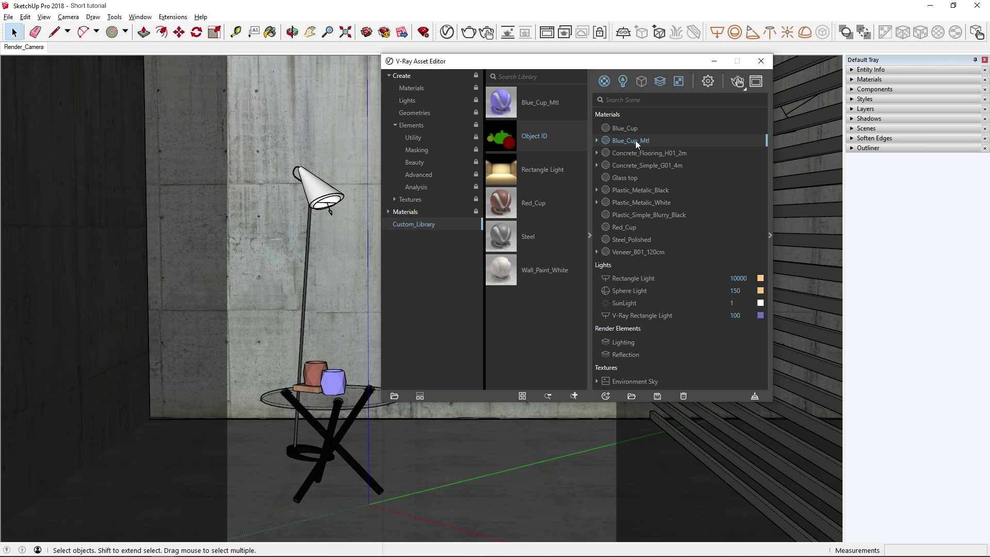
Save a copy of Blue_Cup_Mtl into Custom_Library under the file name New_Mtl.
right_click(638, 145)
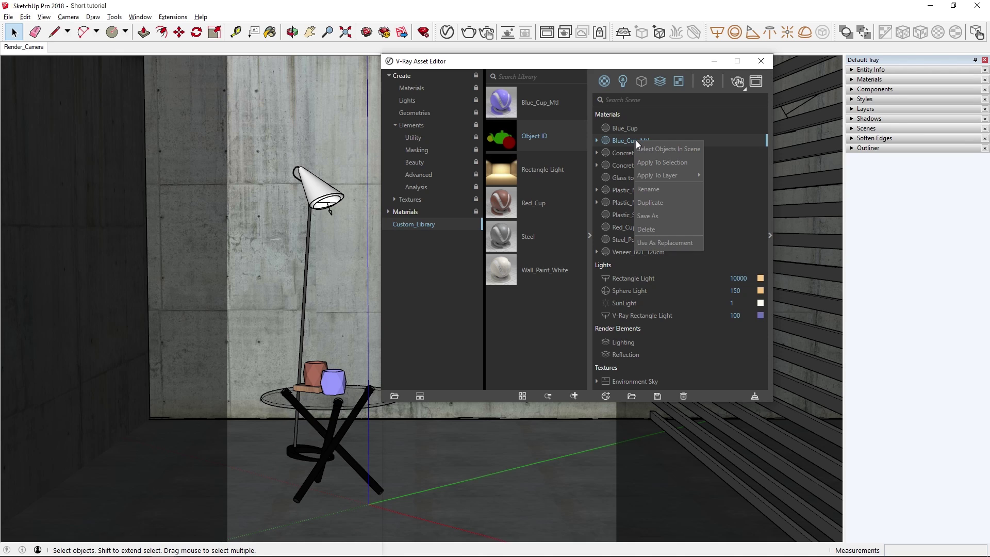
left_click(657, 214)
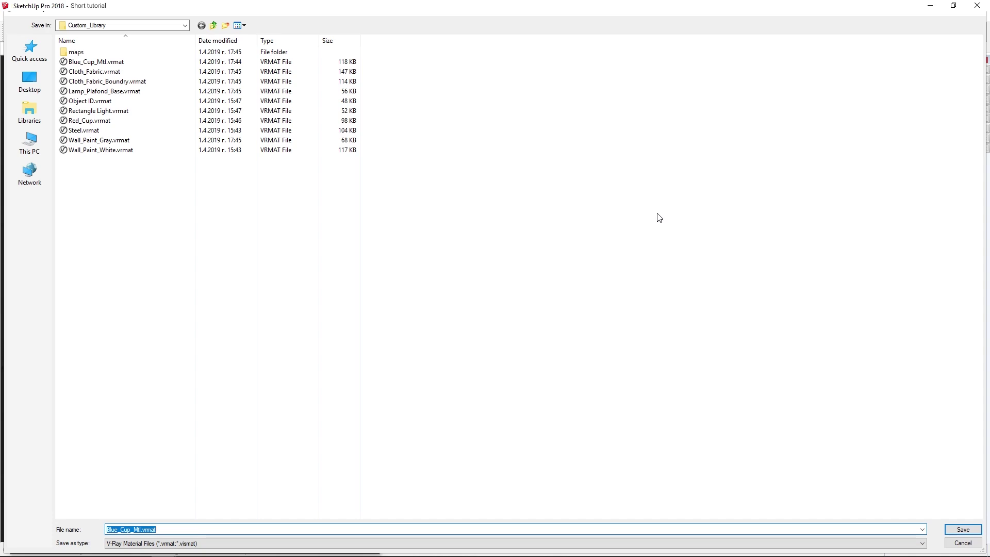
type("New_Mtl")
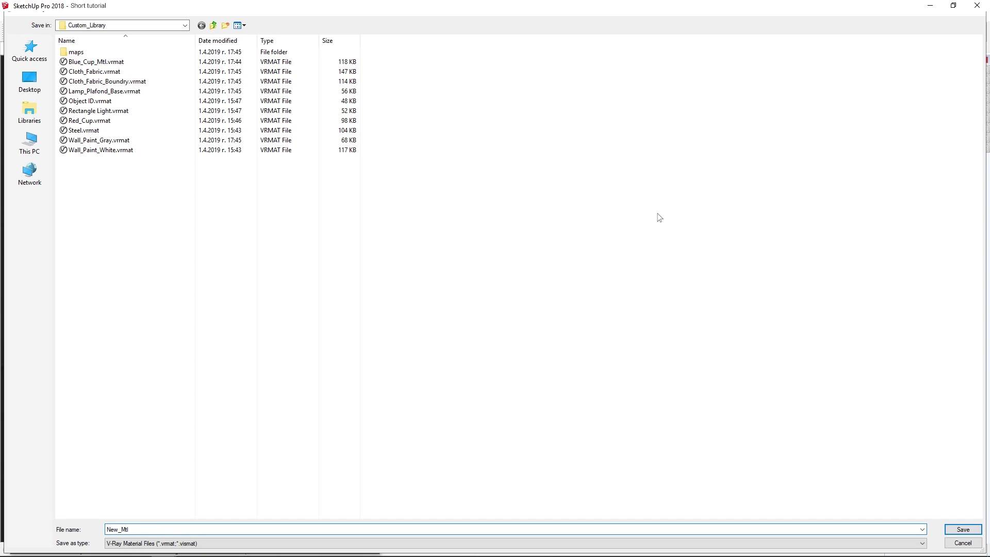
key("Return")
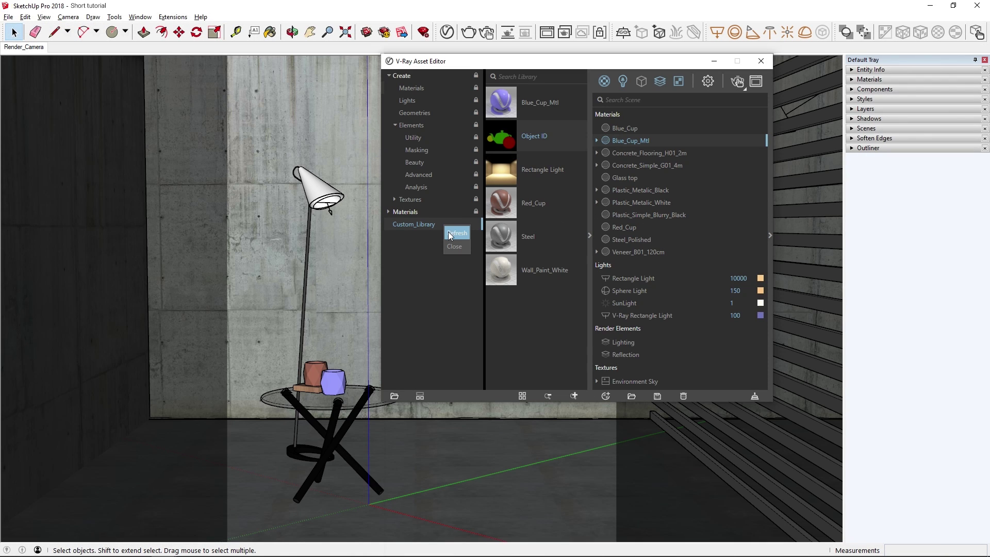
Refresh Custom_Library so Cloth_Fabric, Lamp_Plafond_Base and Wall_Paint_Gray appear.
left_click(453, 233)
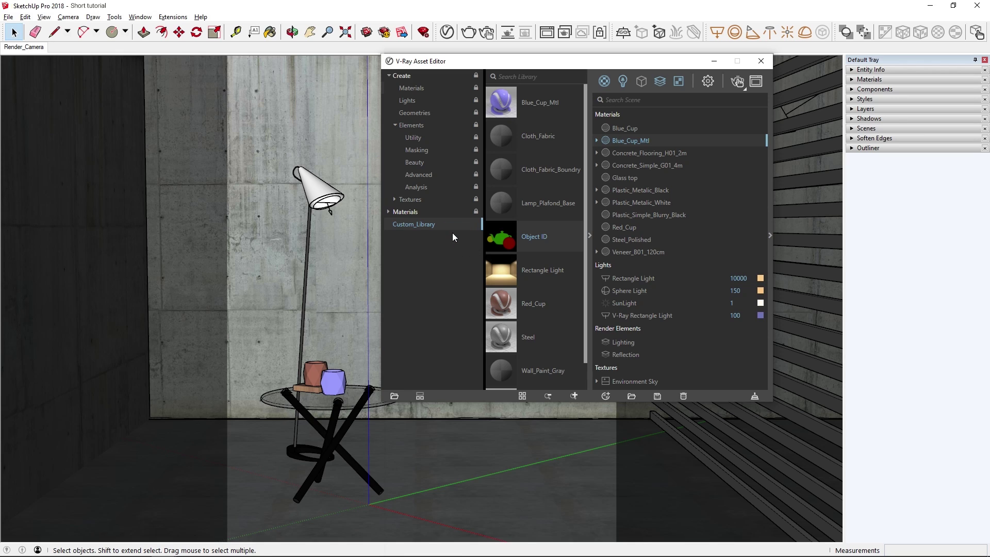